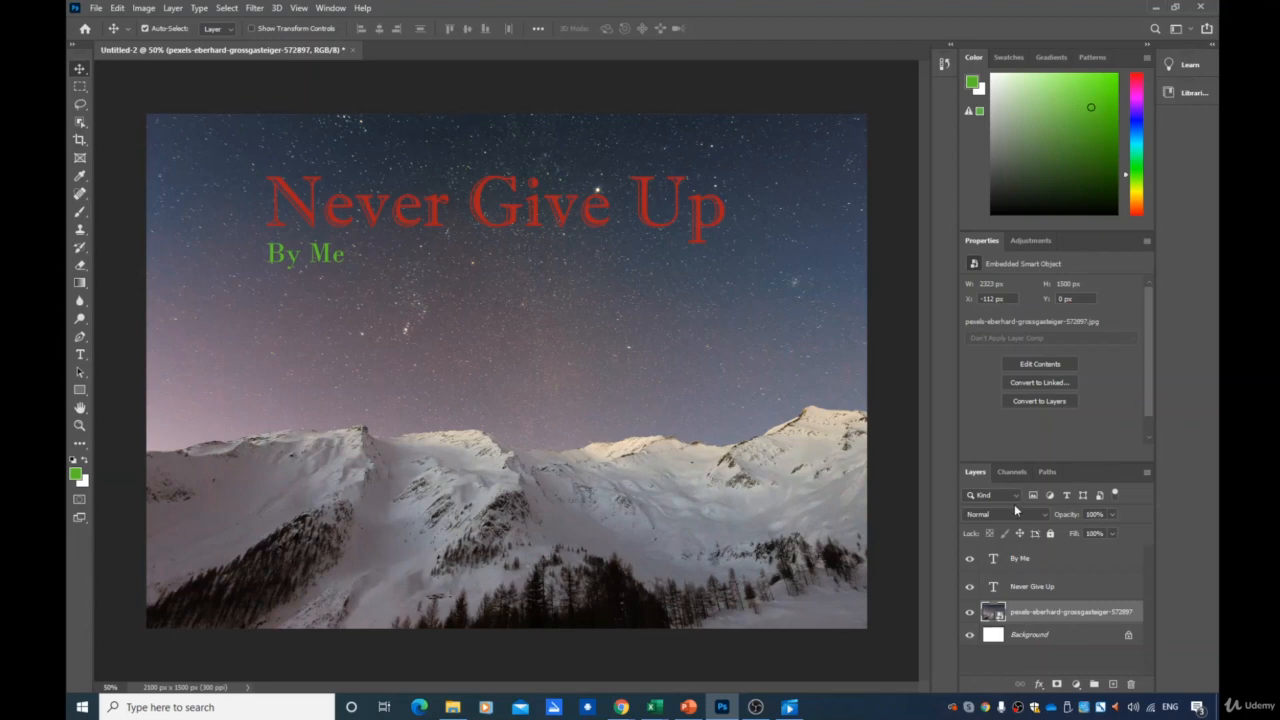
click(1176, 7)
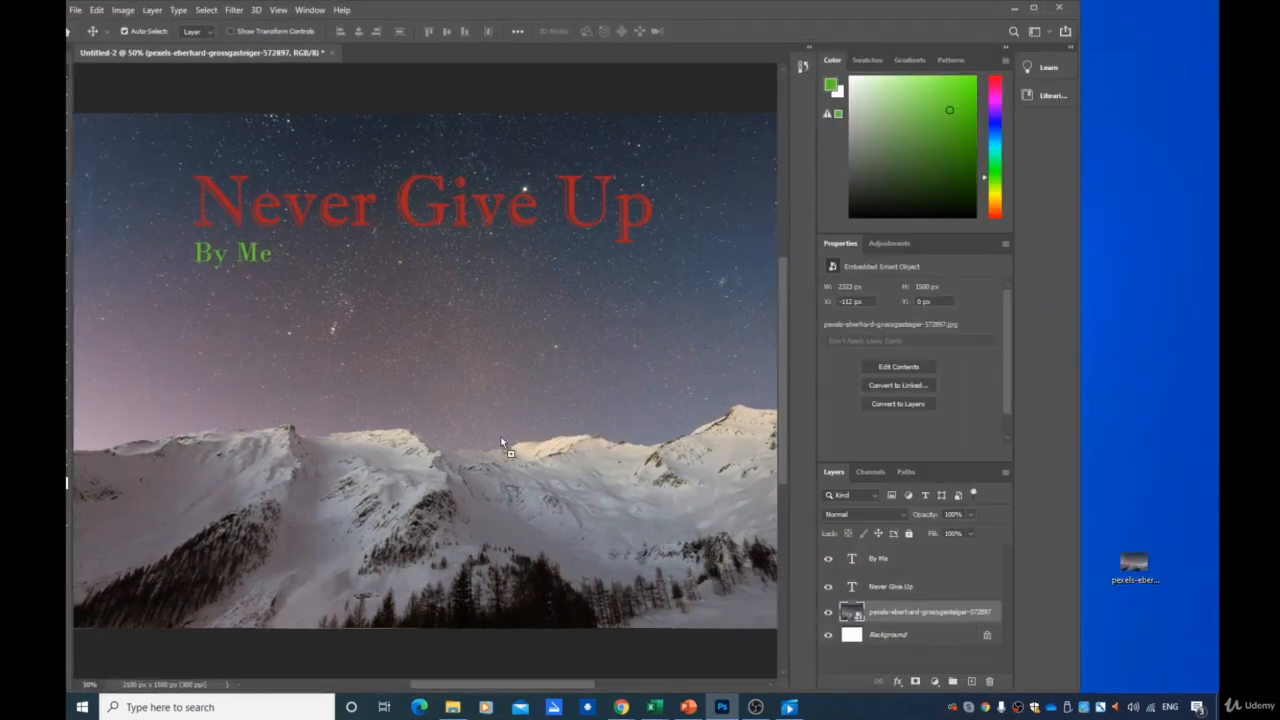
drag(394, 435, 396, 433)
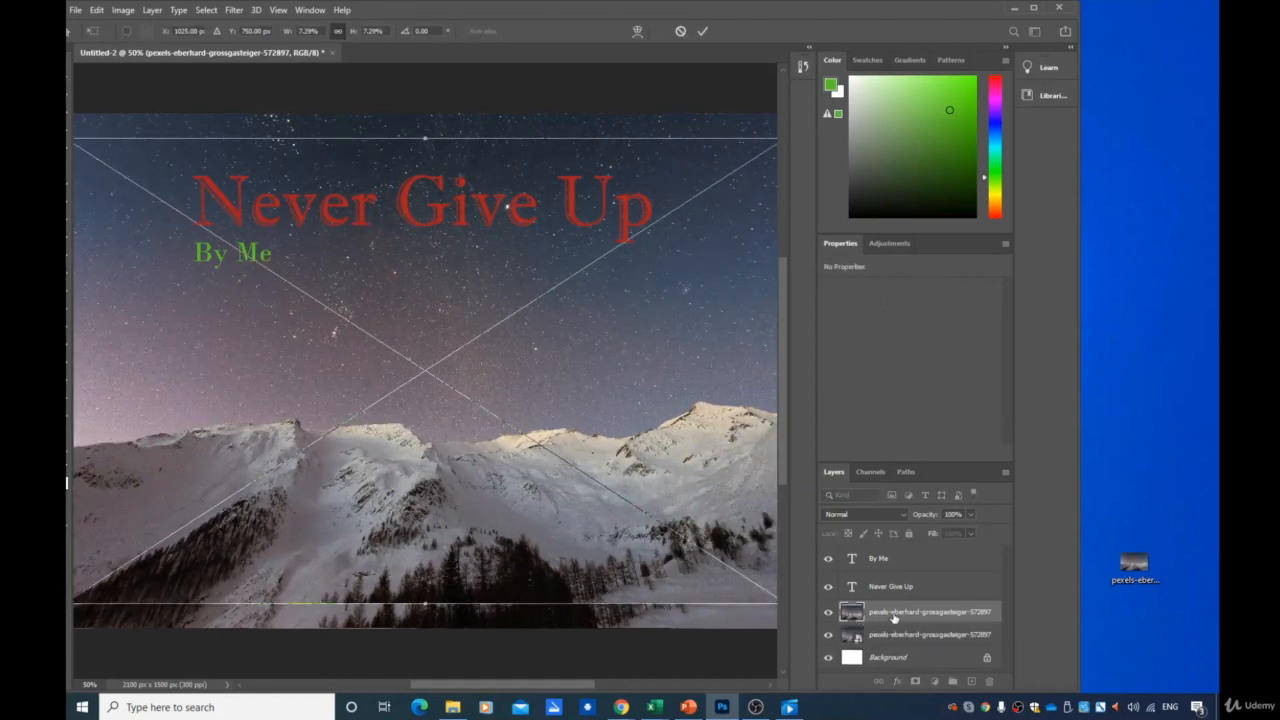
click(1033, 7)
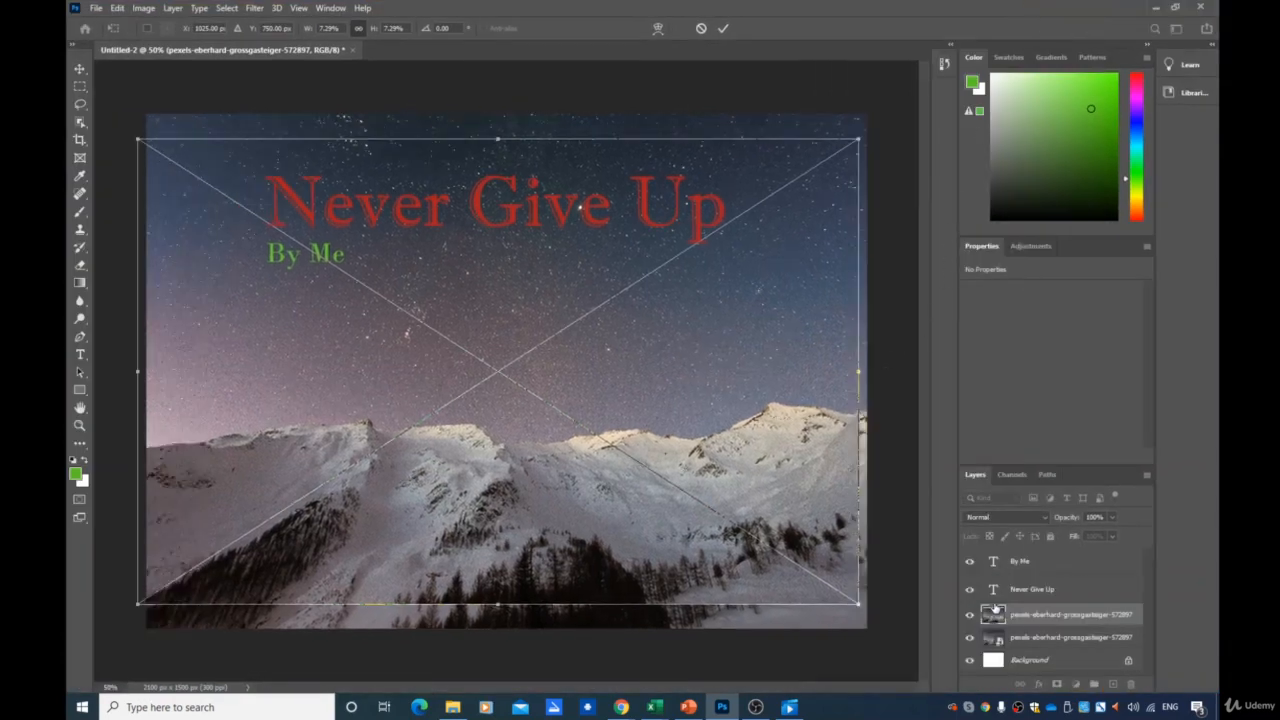
key(Escape)
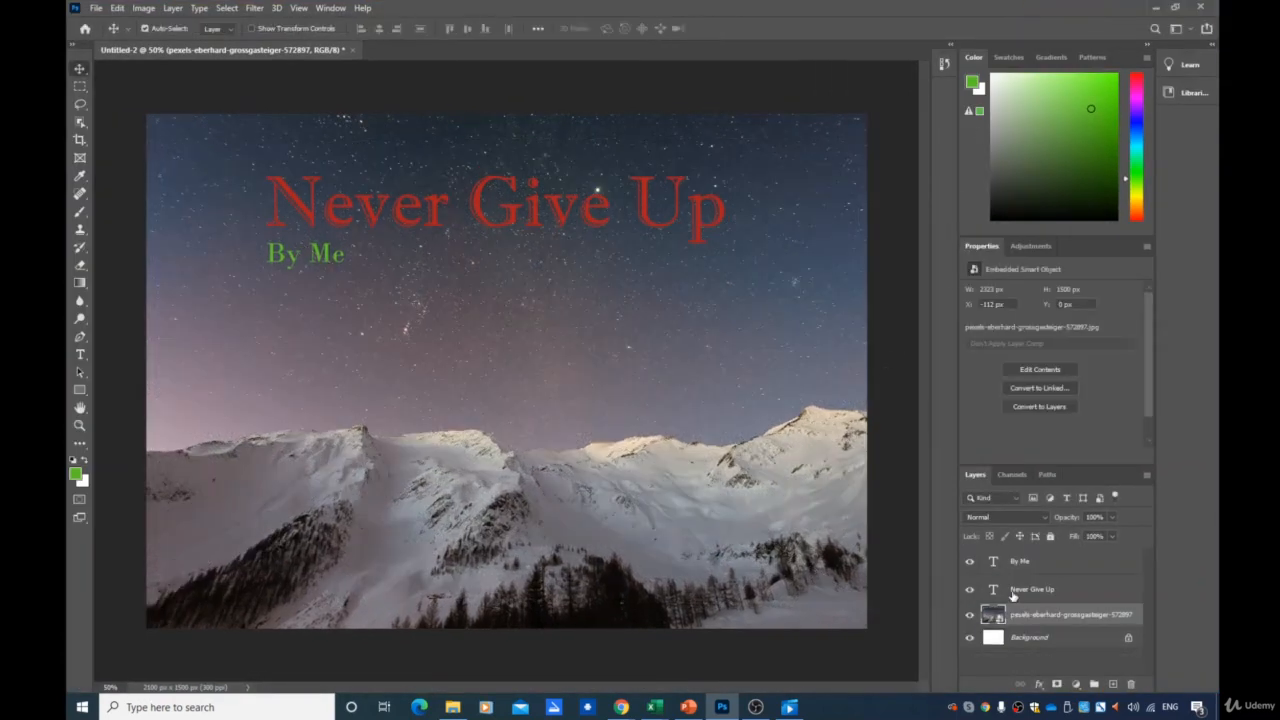
Step: Move the mountain photo layer above the By Me and Never Give Up text layers
click(1067, 588)
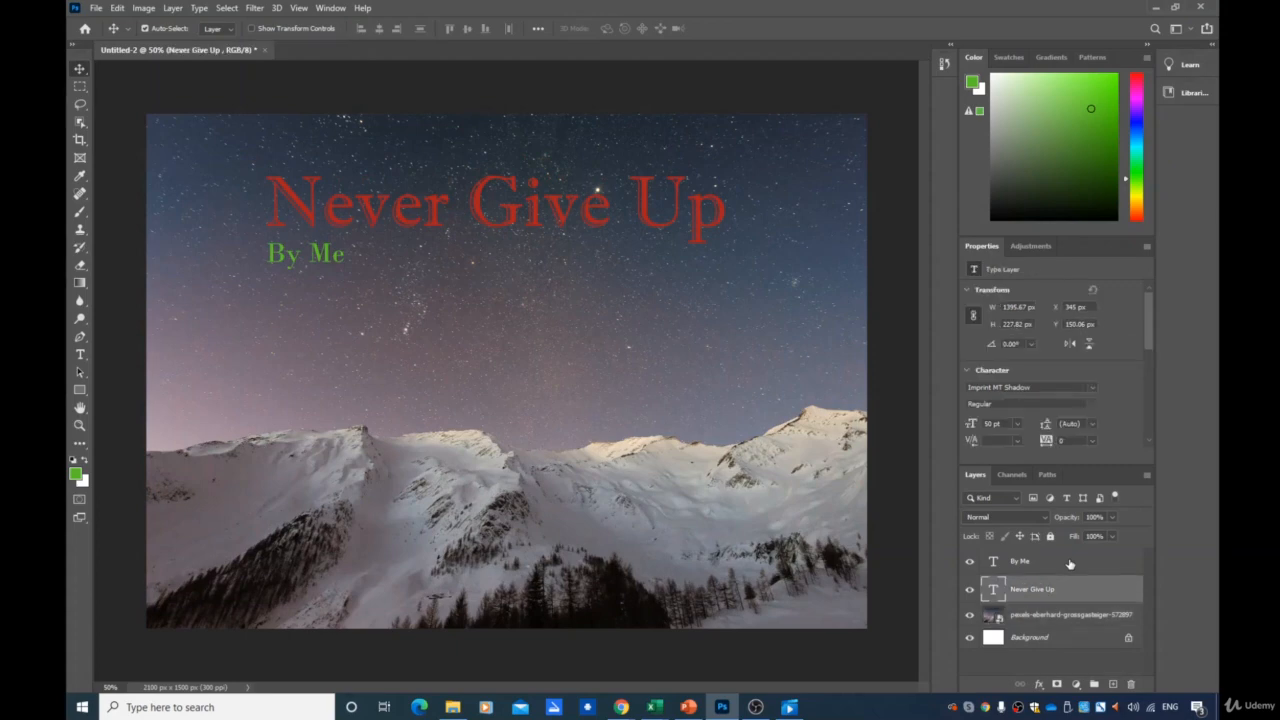
click(1069, 563)
click(1021, 619)
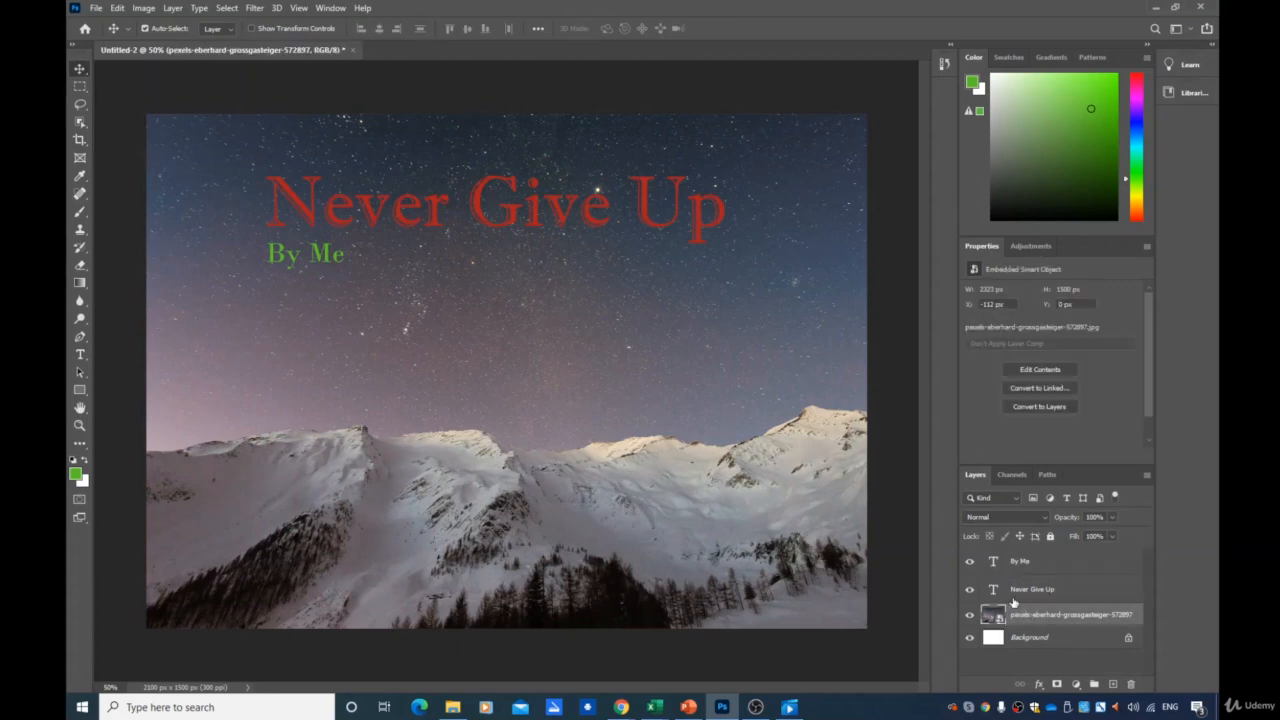
drag(1022, 617, 1026, 562)
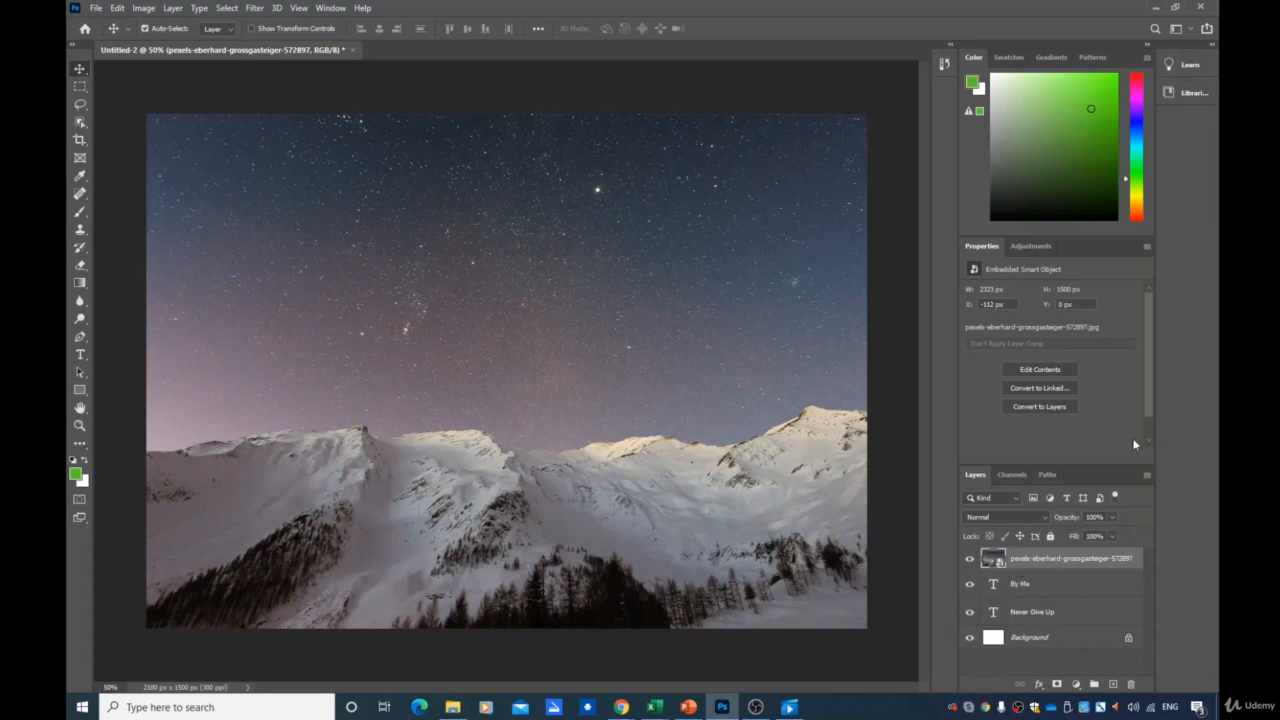
Step: Hide and show the mountain photo layer, and move it back beneath both text layers
click(969, 559)
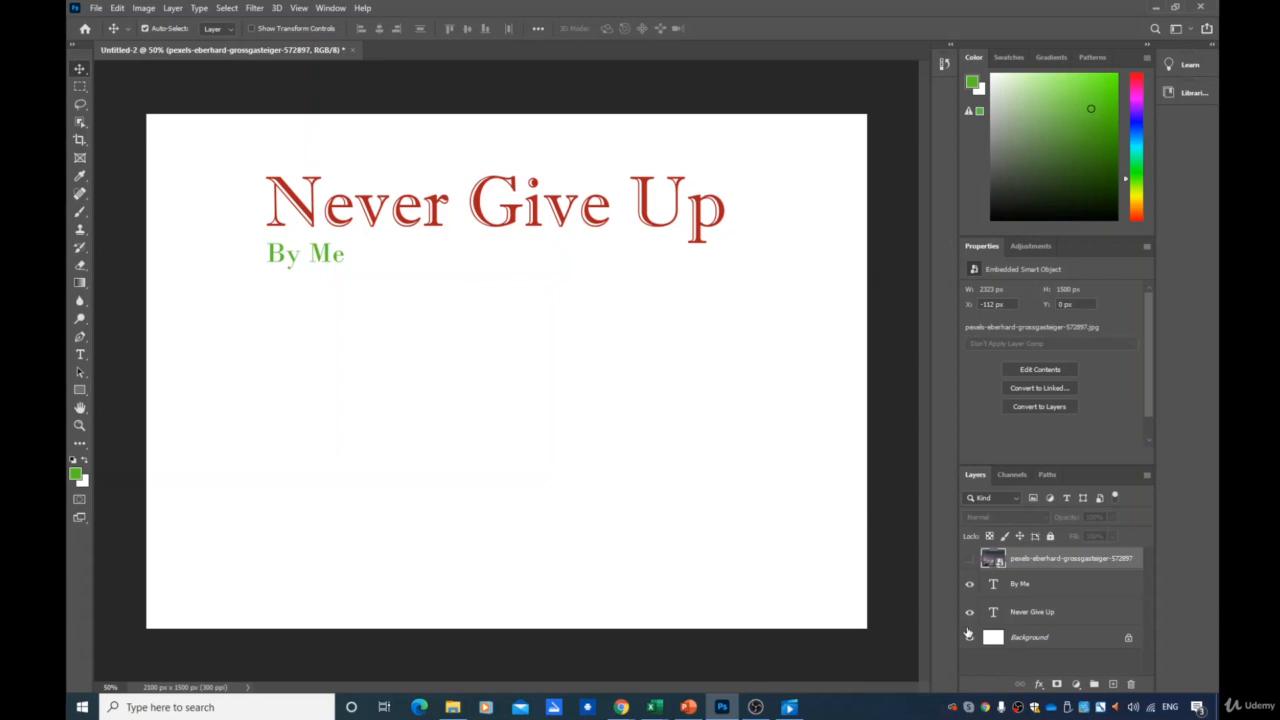
click(969, 559)
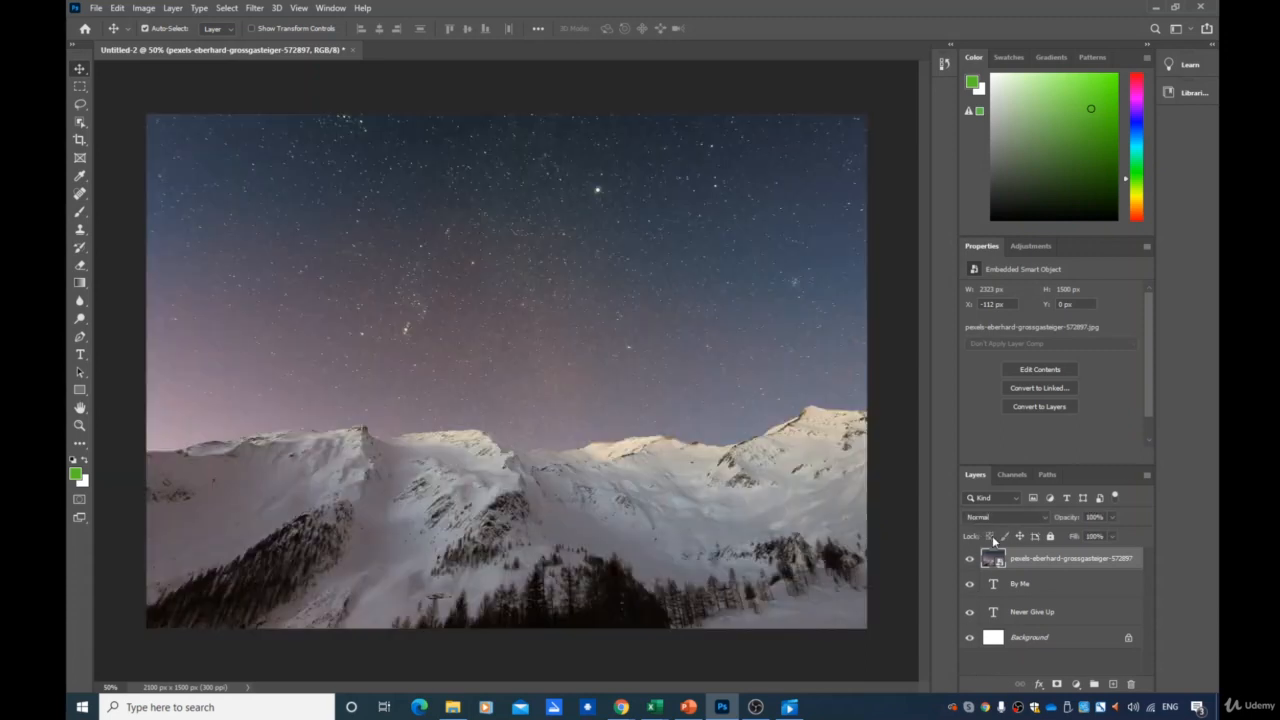
drag(1042, 553, 1068, 610)
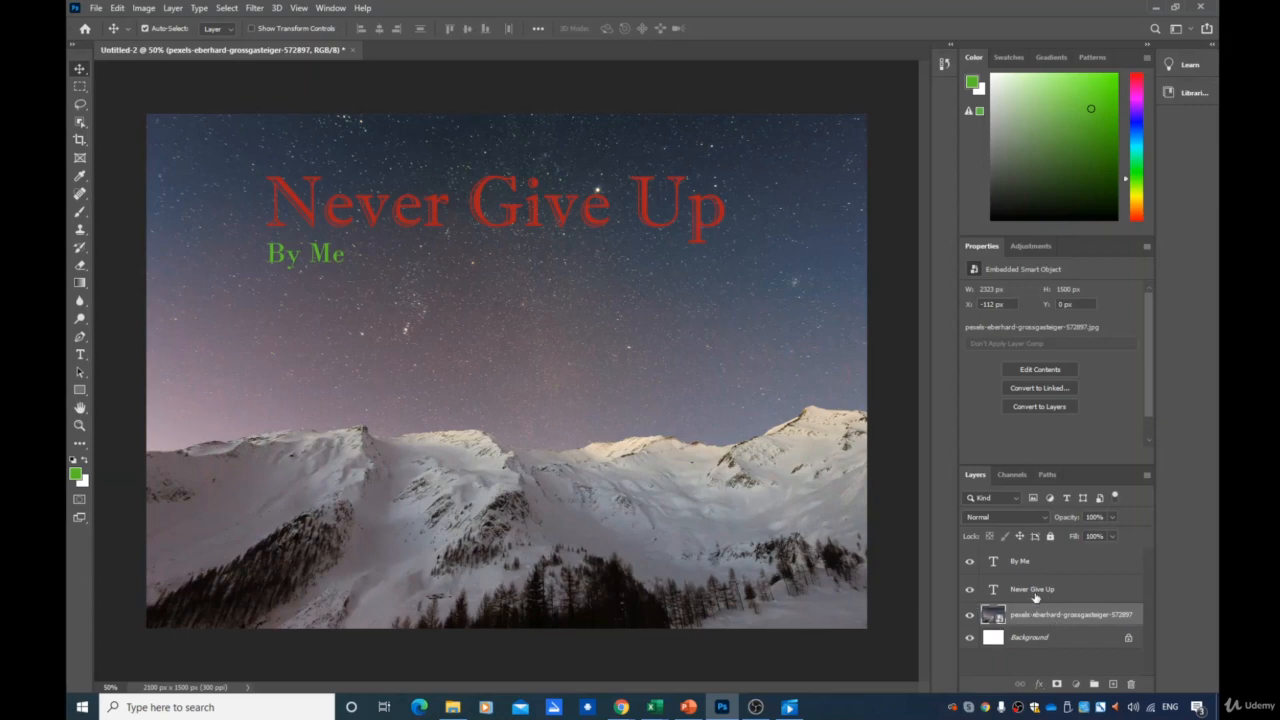
Step: Move the By Me text up so it overlaps the start of the Never Give Up title
click(1035, 589)
click(1025, 561)
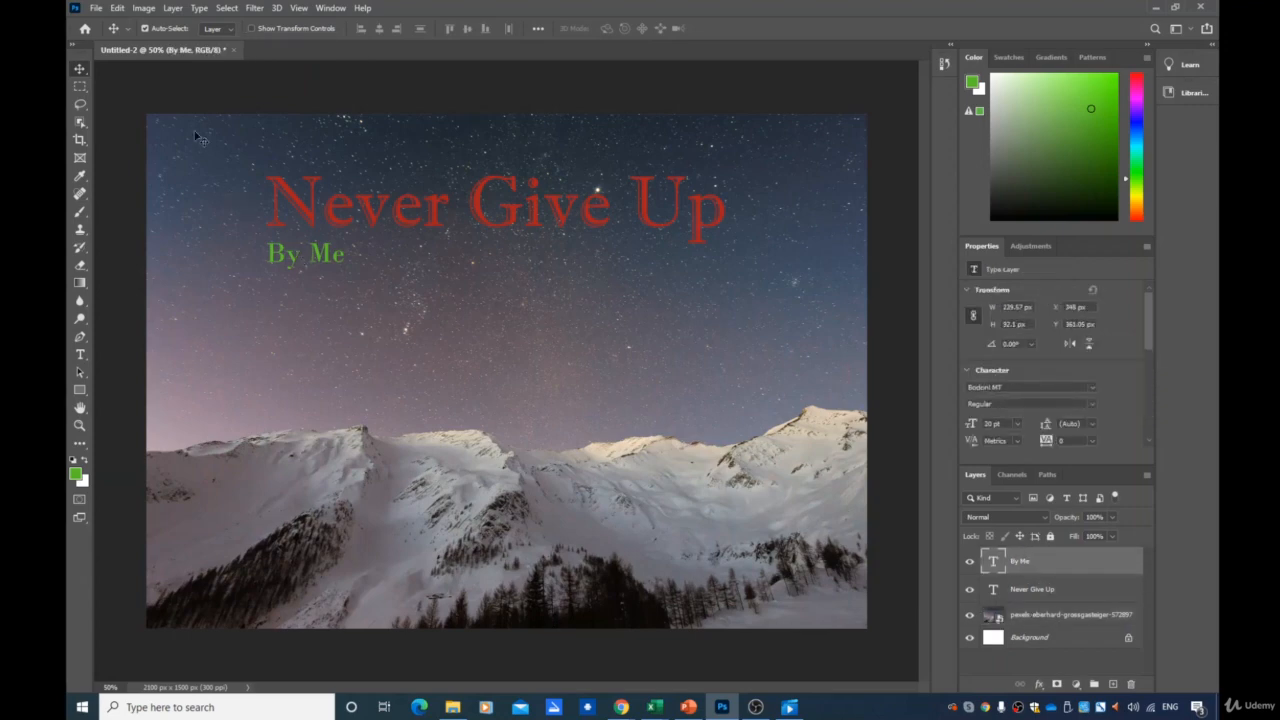
drag(291, 256, 311, 213)
click(302, 195)
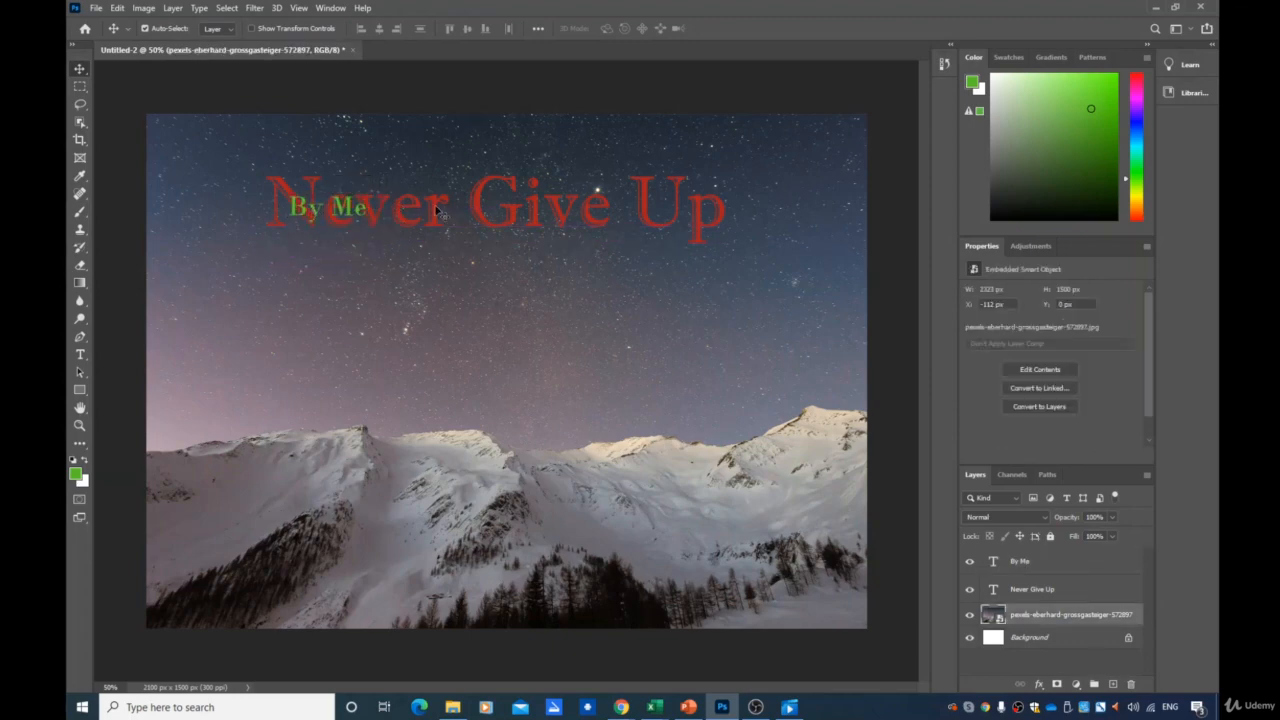
Step: Move the Never Give Up layer above the By Me layer, and hide and show it to check the overlap
click(1050, 561)
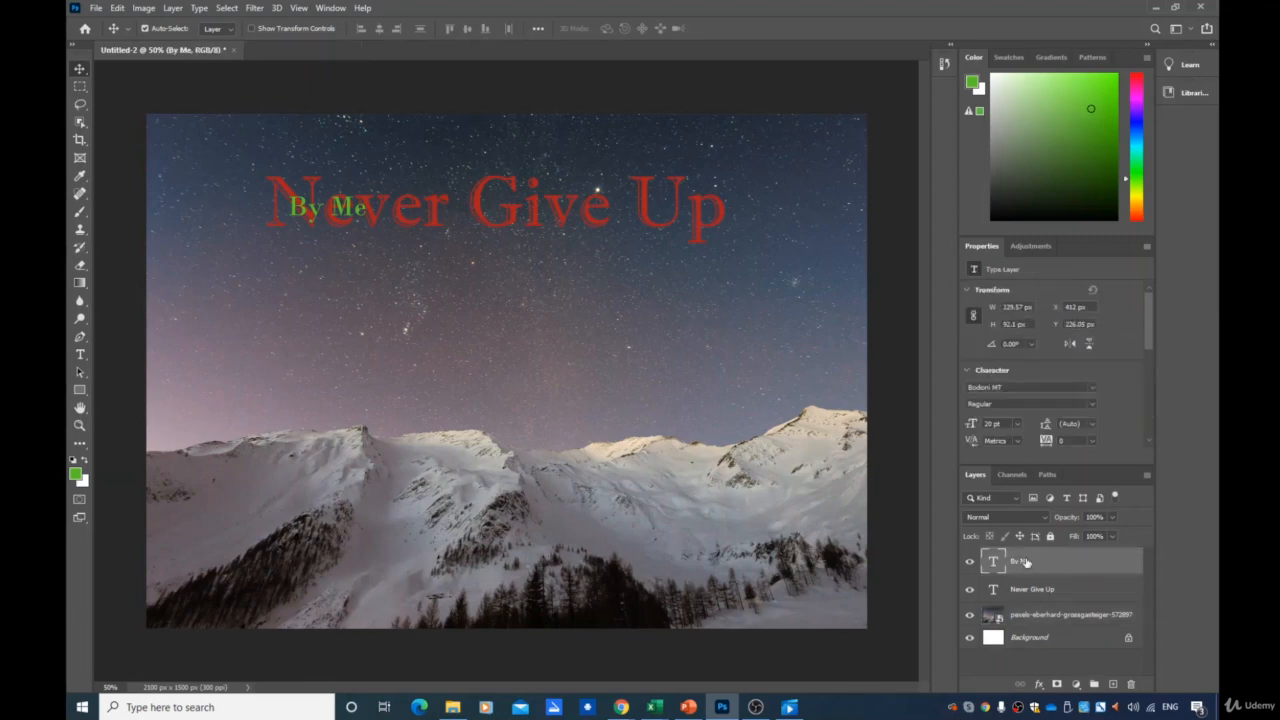
click(1027, 592)
drag(1027, 592, 1040, 554)
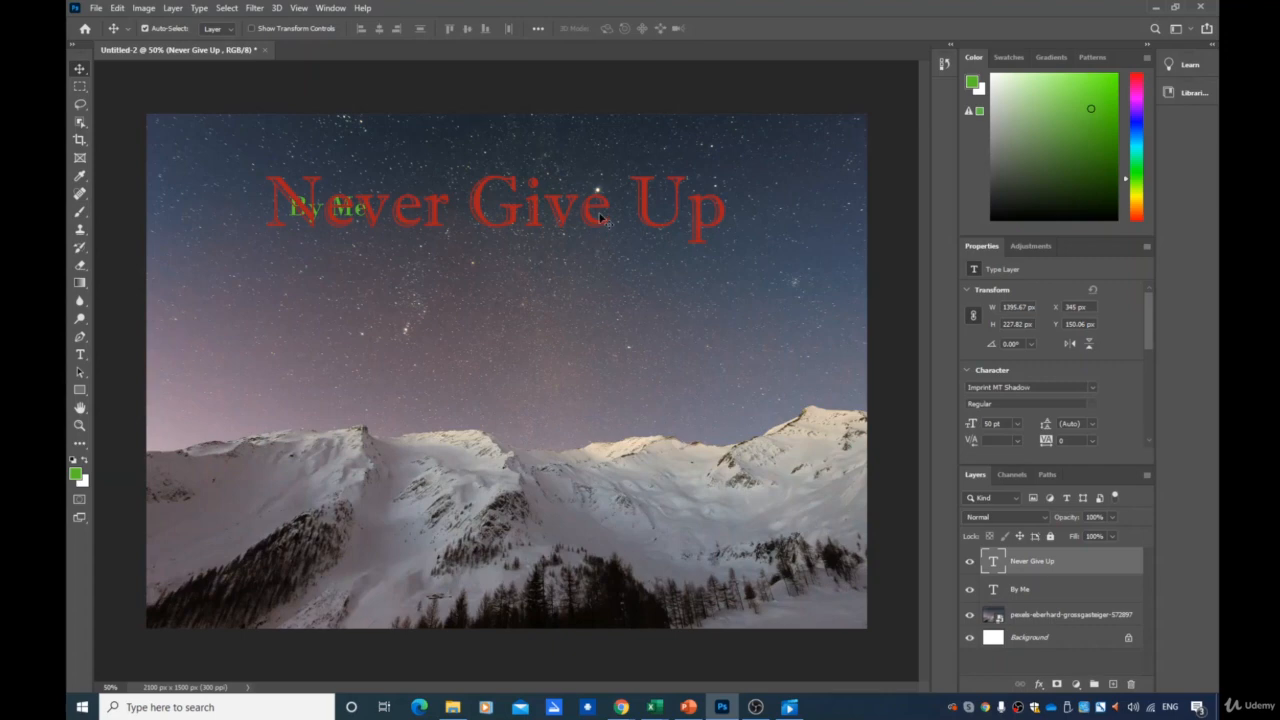
click(969, 563)
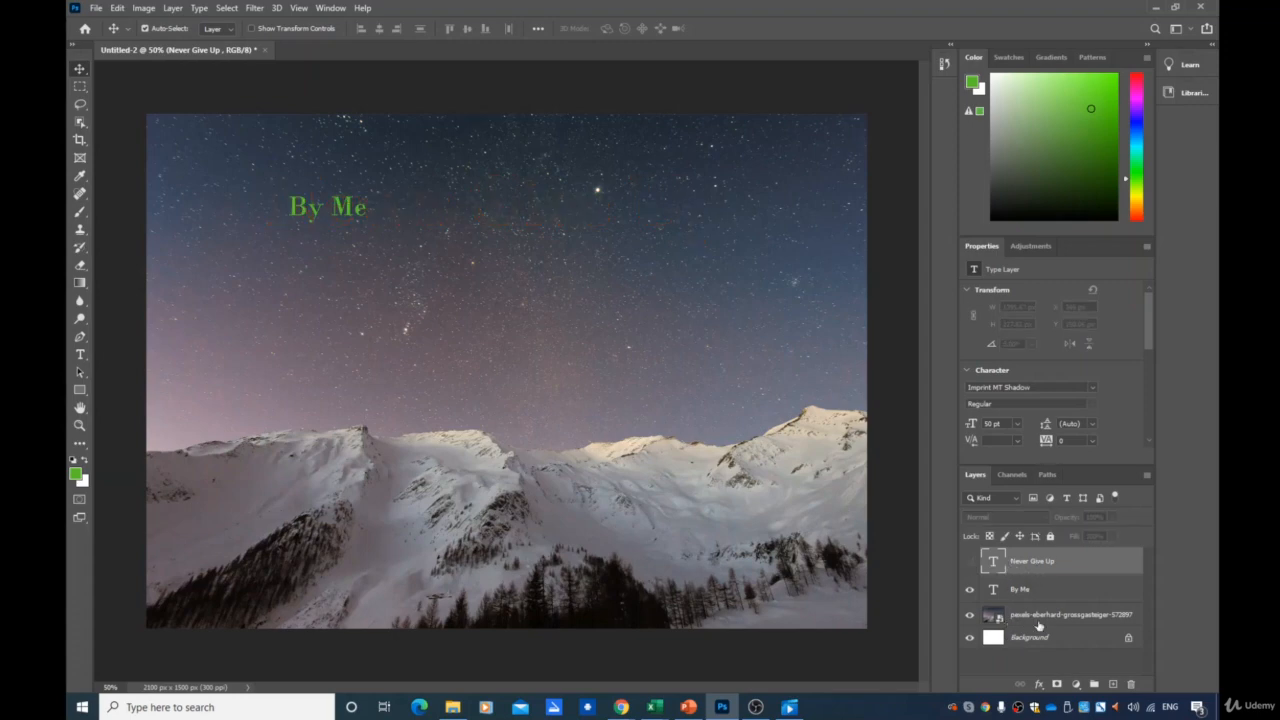
click(966, 564)
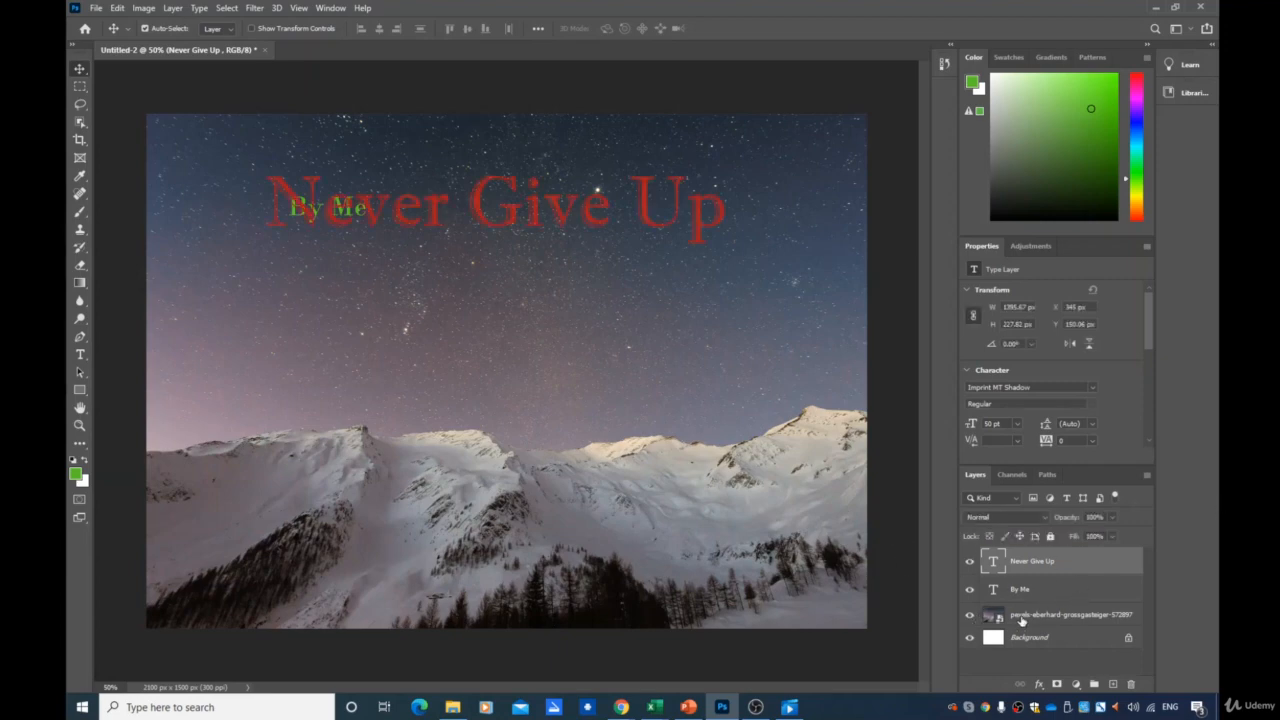
Step: Return the By Me layer to the top of the stack and move its text back beneath the title's first letters
drag(1011, 593, 1041, 561)
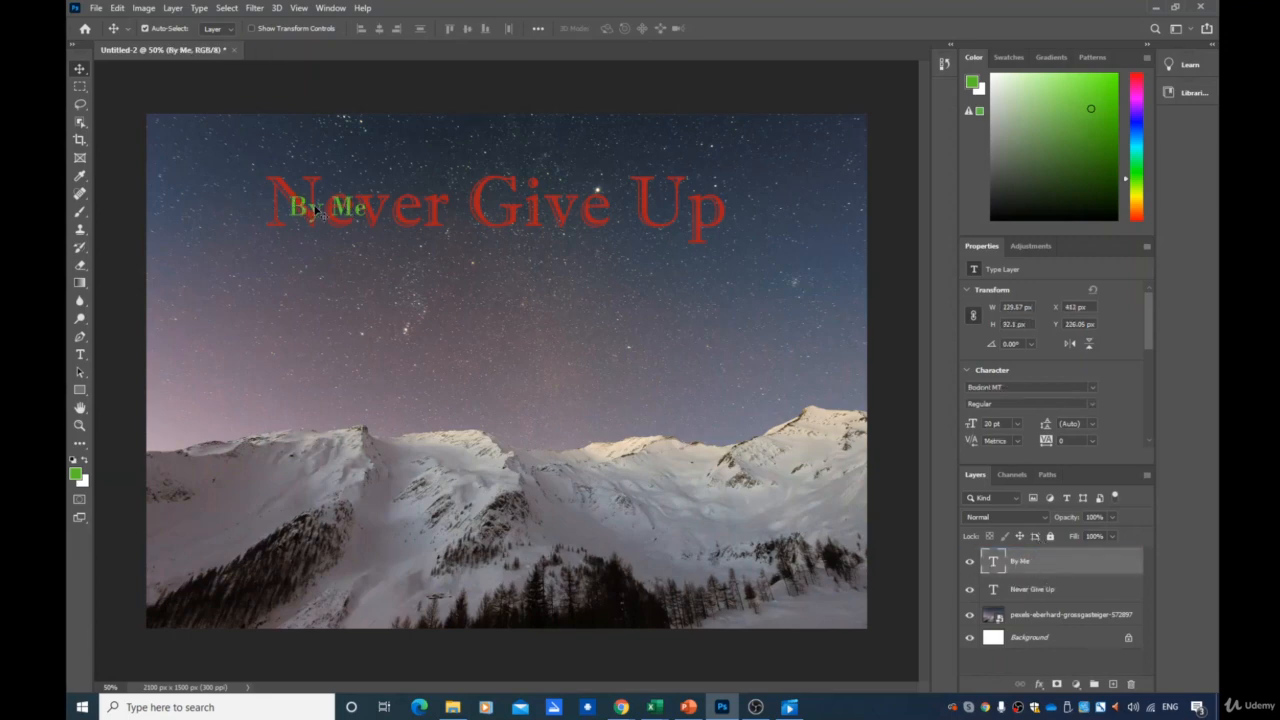
drag(311, 213, 287, 257)
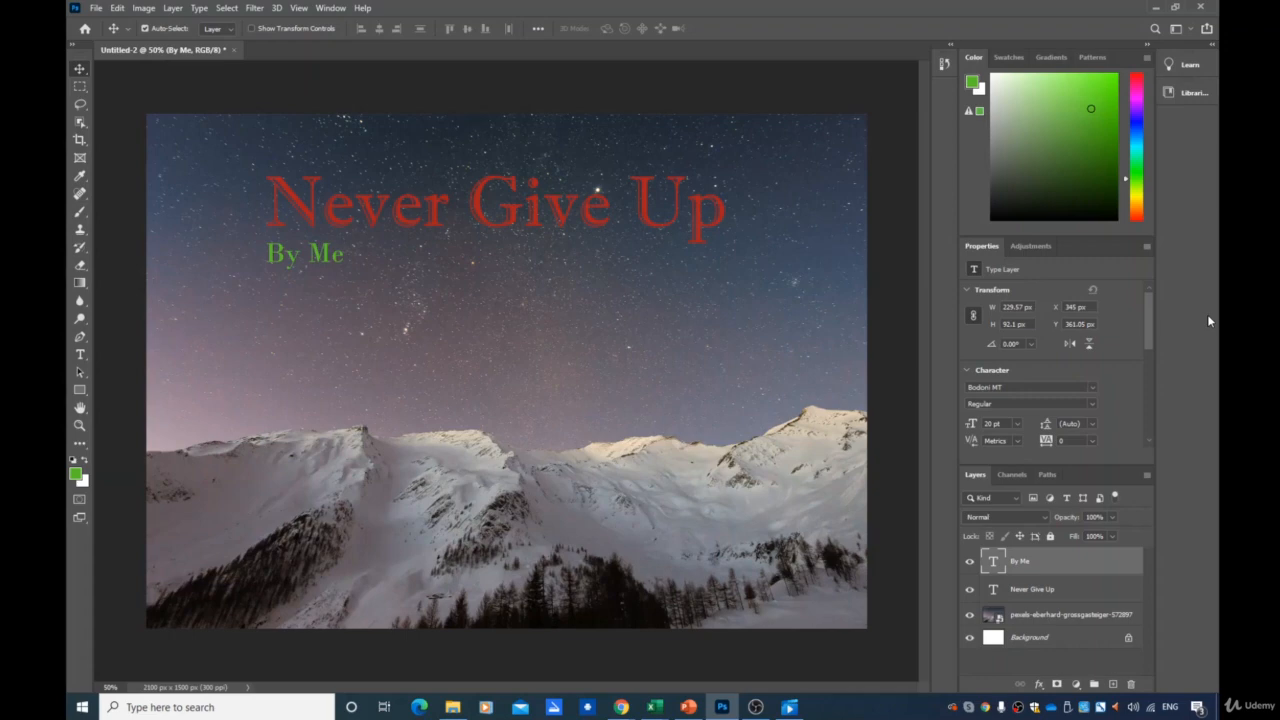
Step: Preview blend modes such as Hard Mix on the Never Give Up text layer, leaving it set to Normal
click(1025, 615)
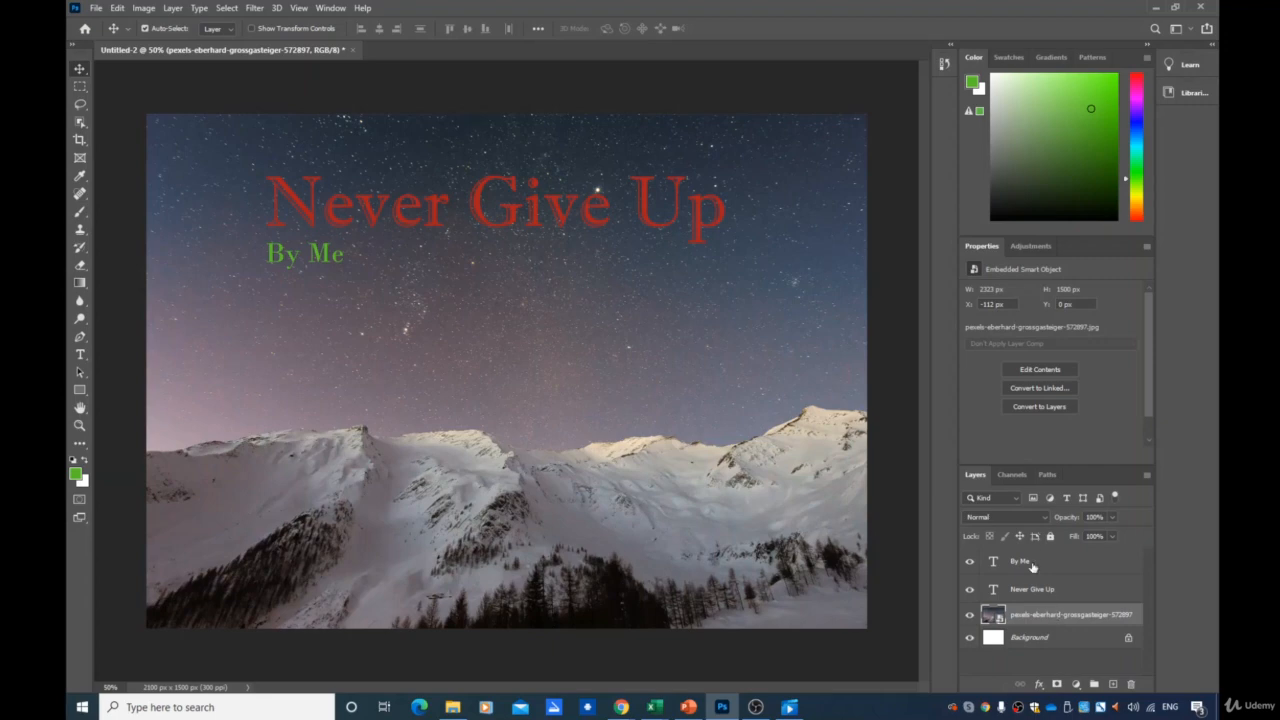
click(1033, 565)
click(1000, 589)
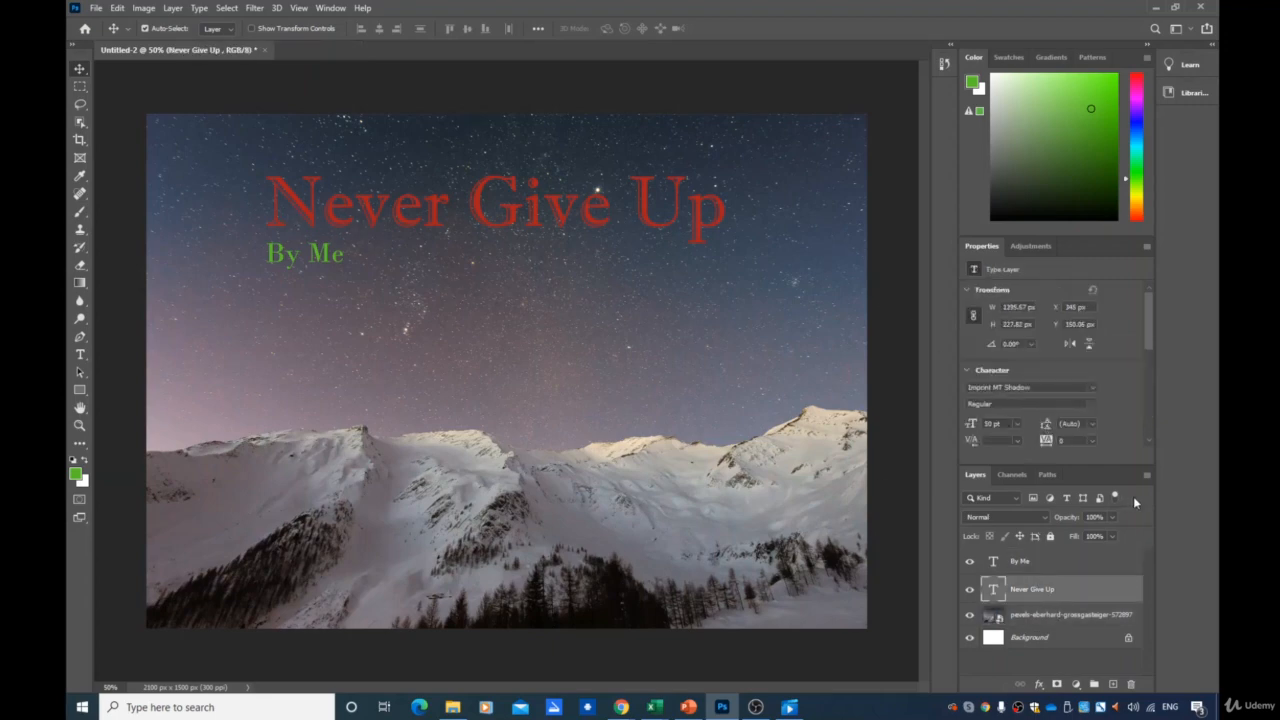
click(1044, 518)
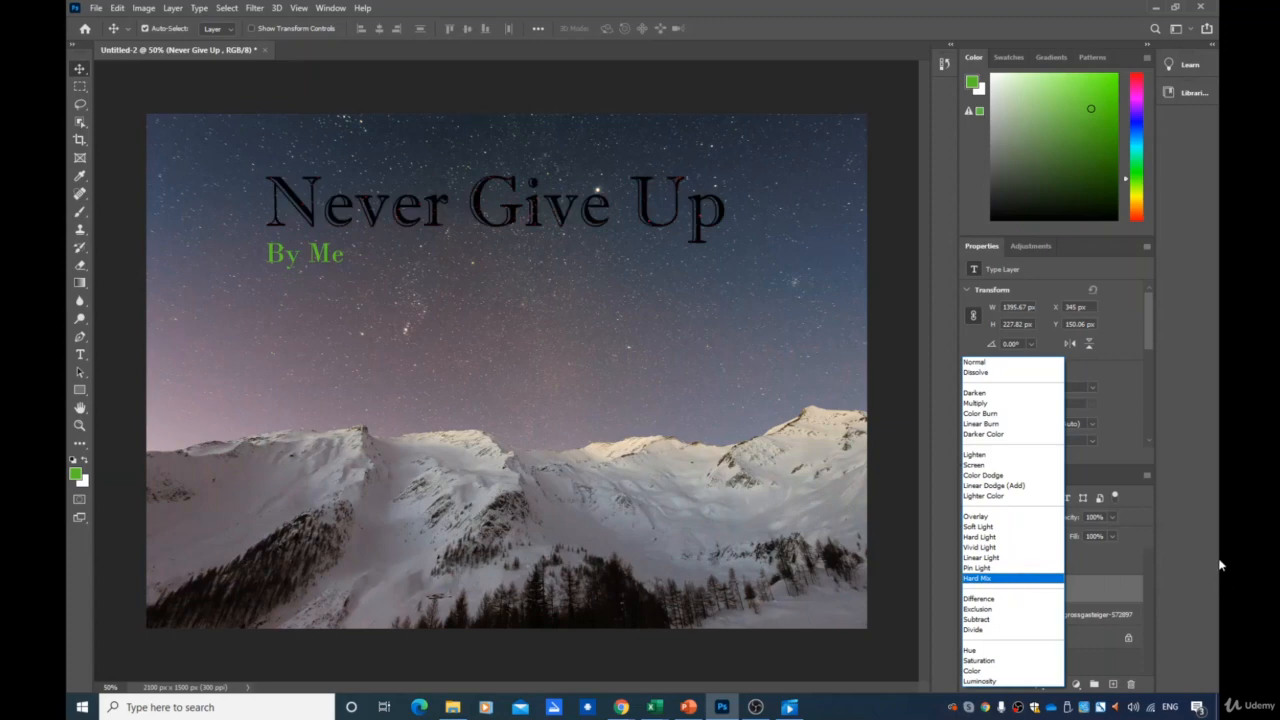
click(1172, 537)
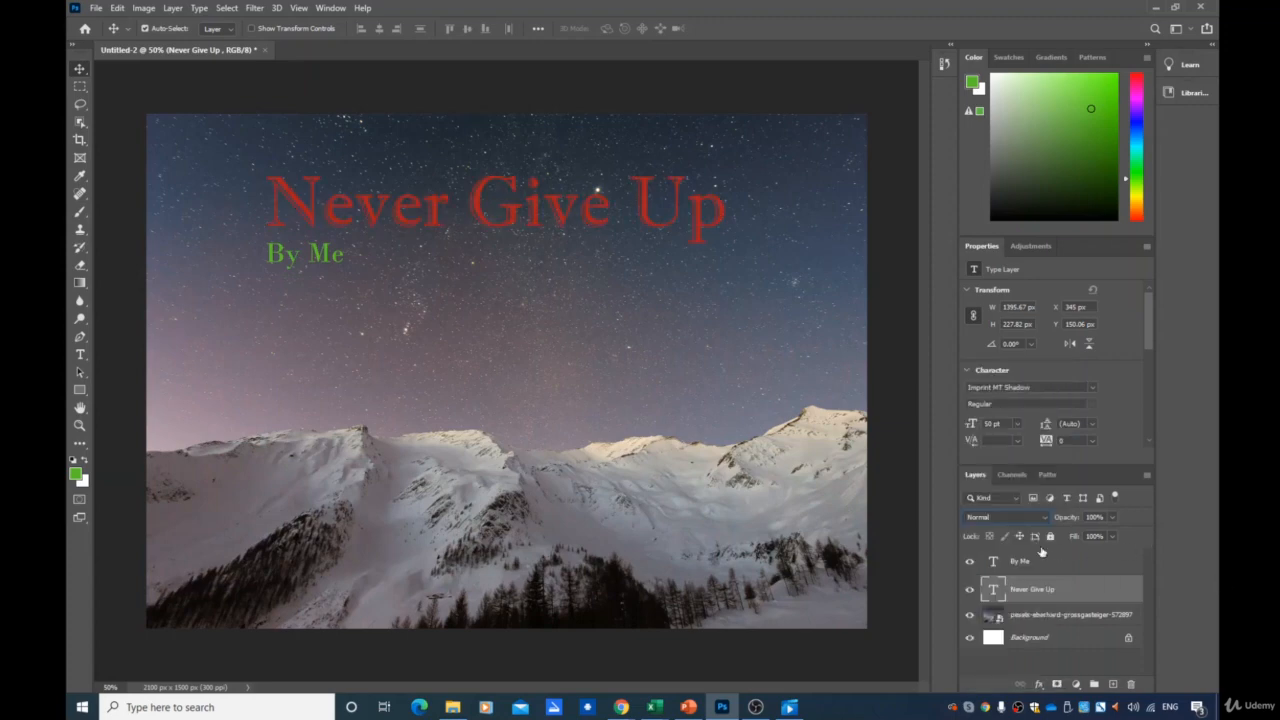
Step: Open the blend mode options for the mountain photo layer and keep Normal
click(1024, 616)
click(1043, 514)
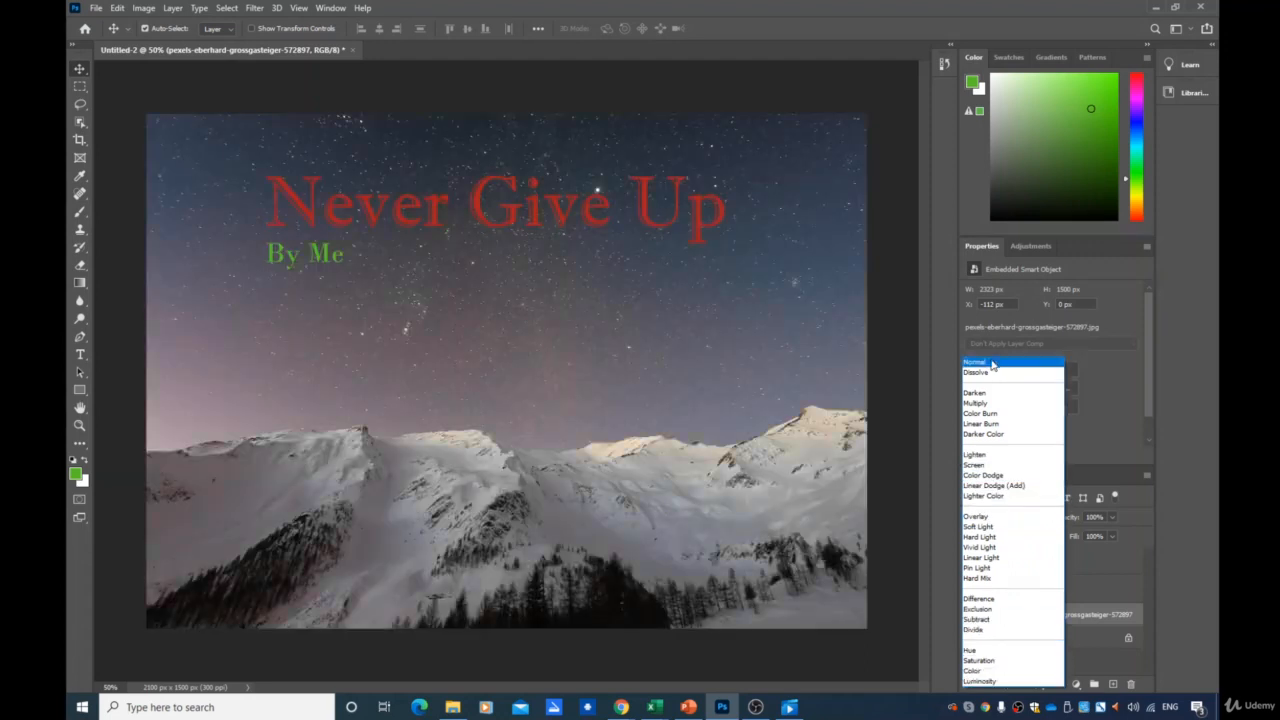
click(992, 364)
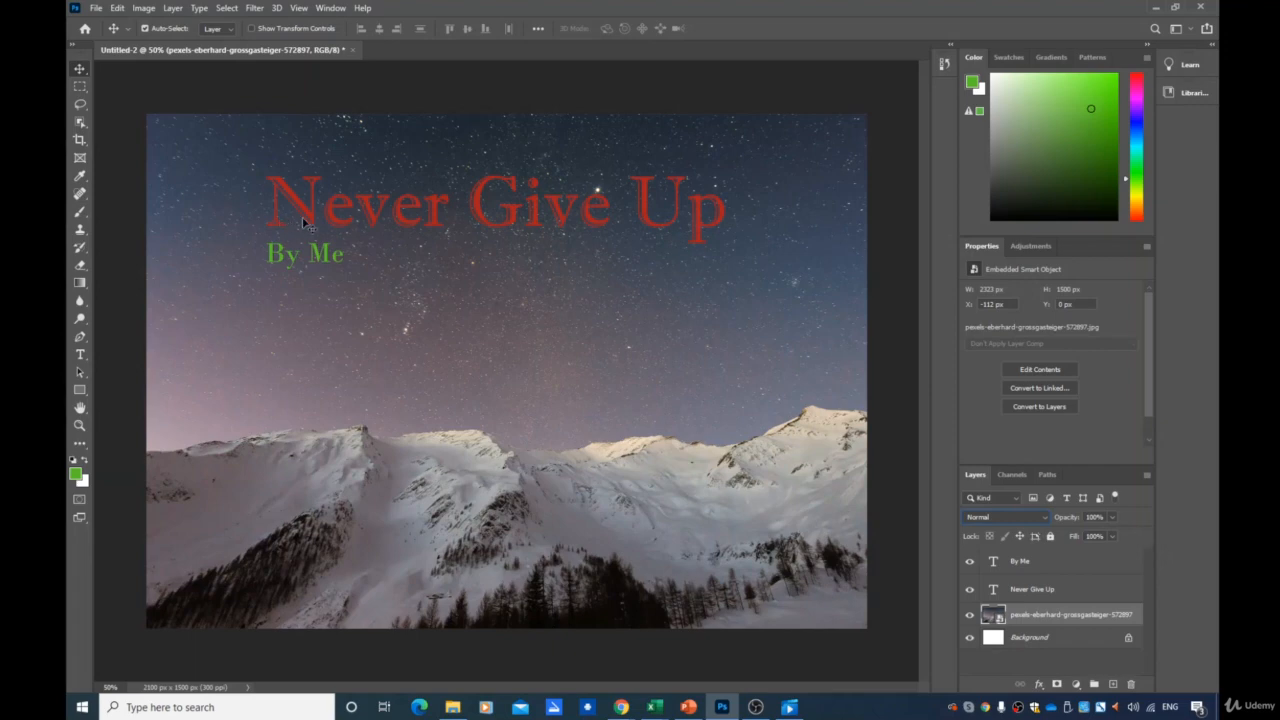
Step: Set the Never Give Up text layer's opacity to 50%
click(1030, 589)
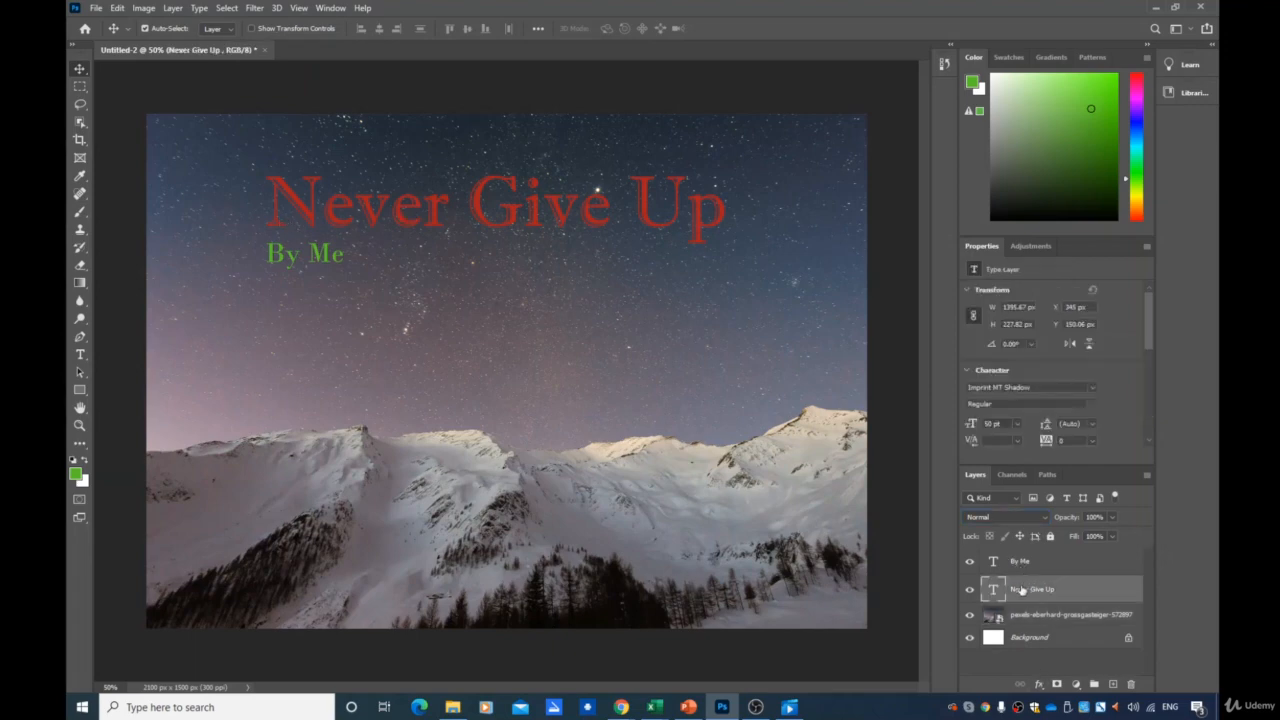
click(1111, 518)
drag(1114, 534, 1081, 537)
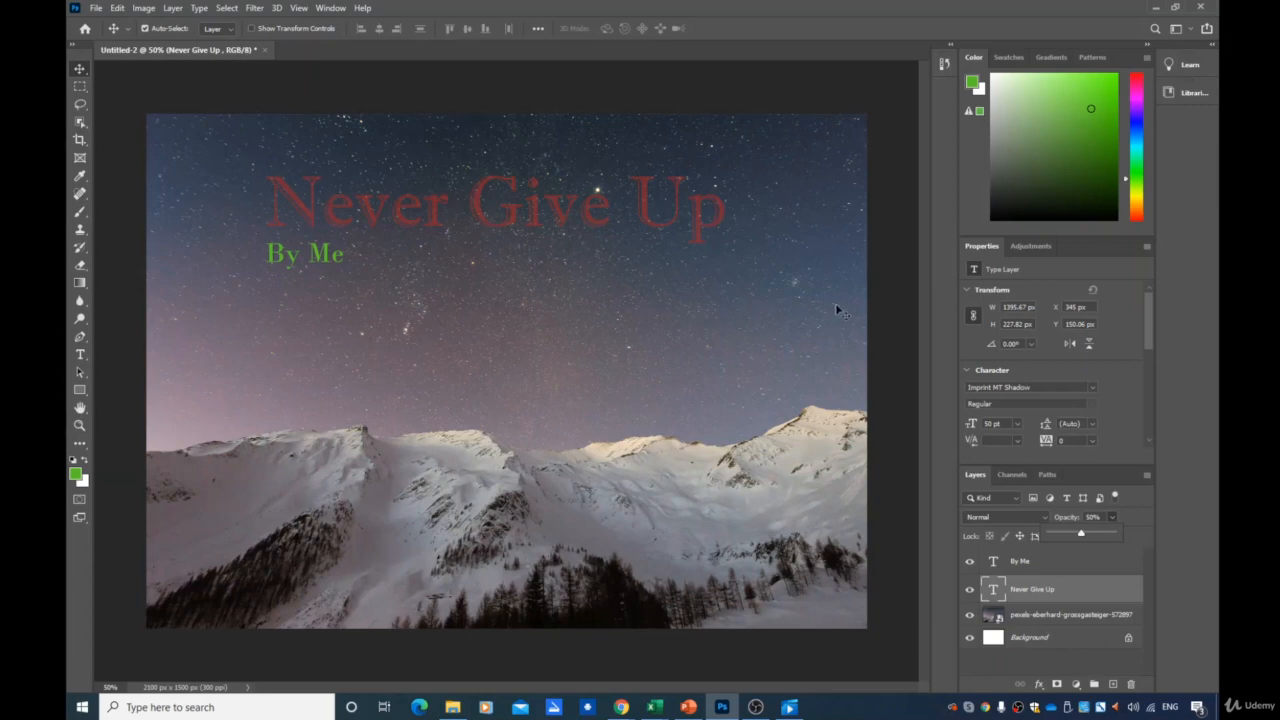
Step: Set the By Me text layer's opacity to 48%
click(1044, 564)
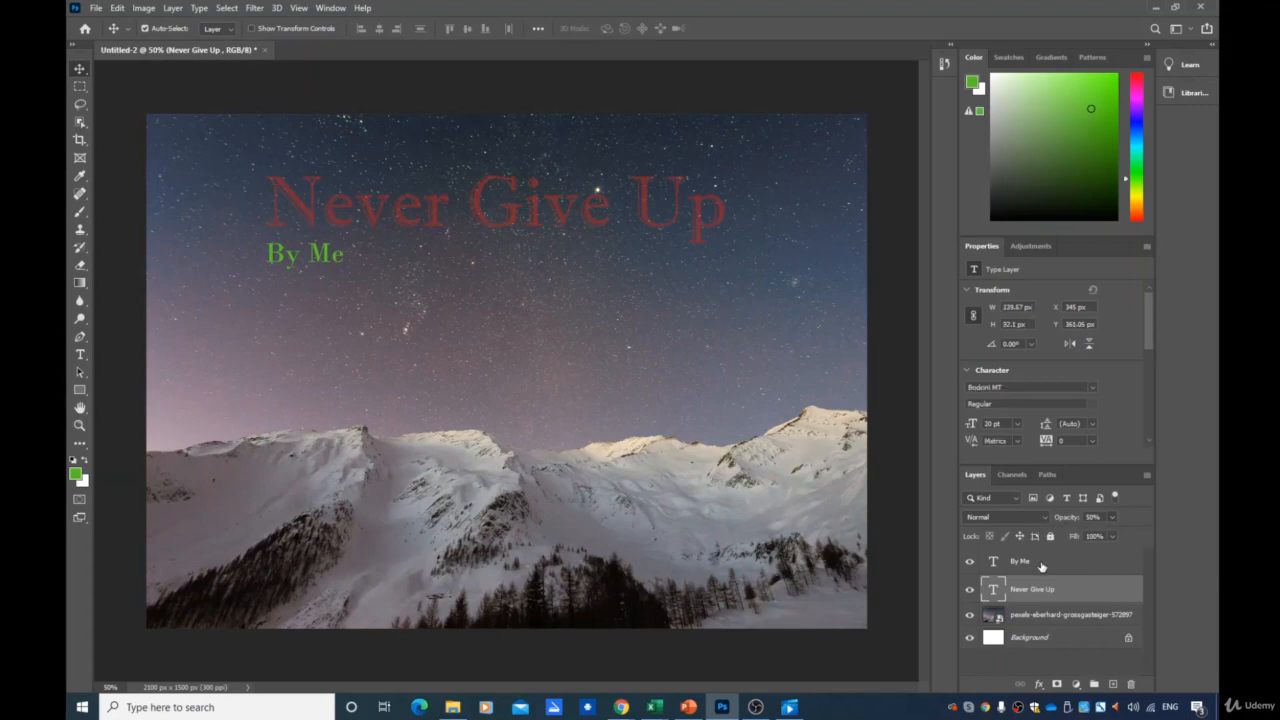
click(1113, 517)
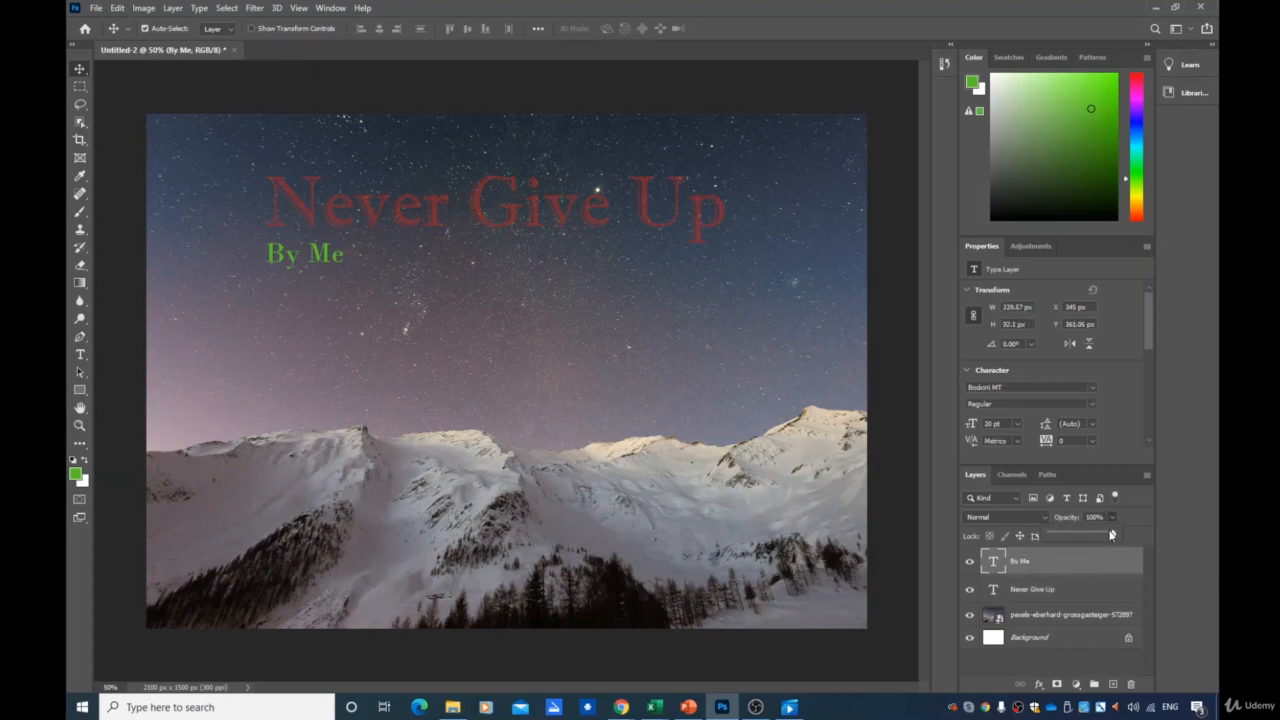
drag(1088, 536, 1080, 536)
click(1177, 367)
click(1016, 498)
click(1094, 355)
click(490, 222)
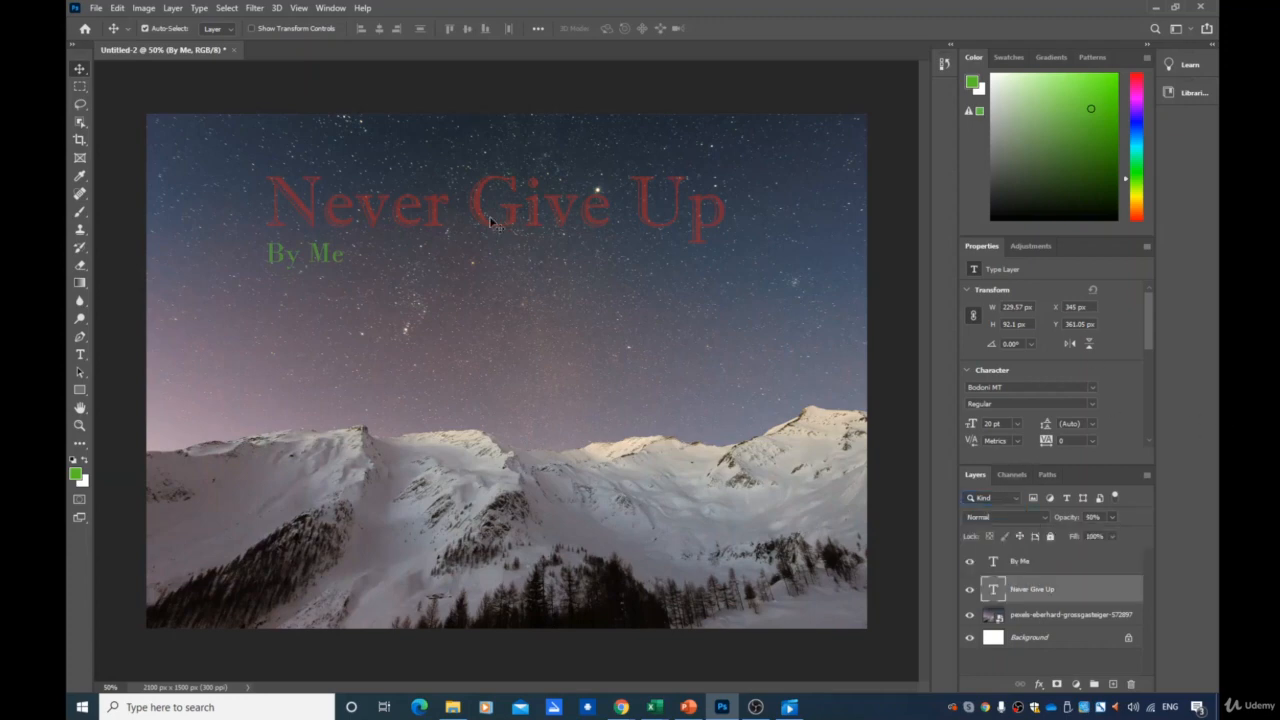
double_click(490, 222)
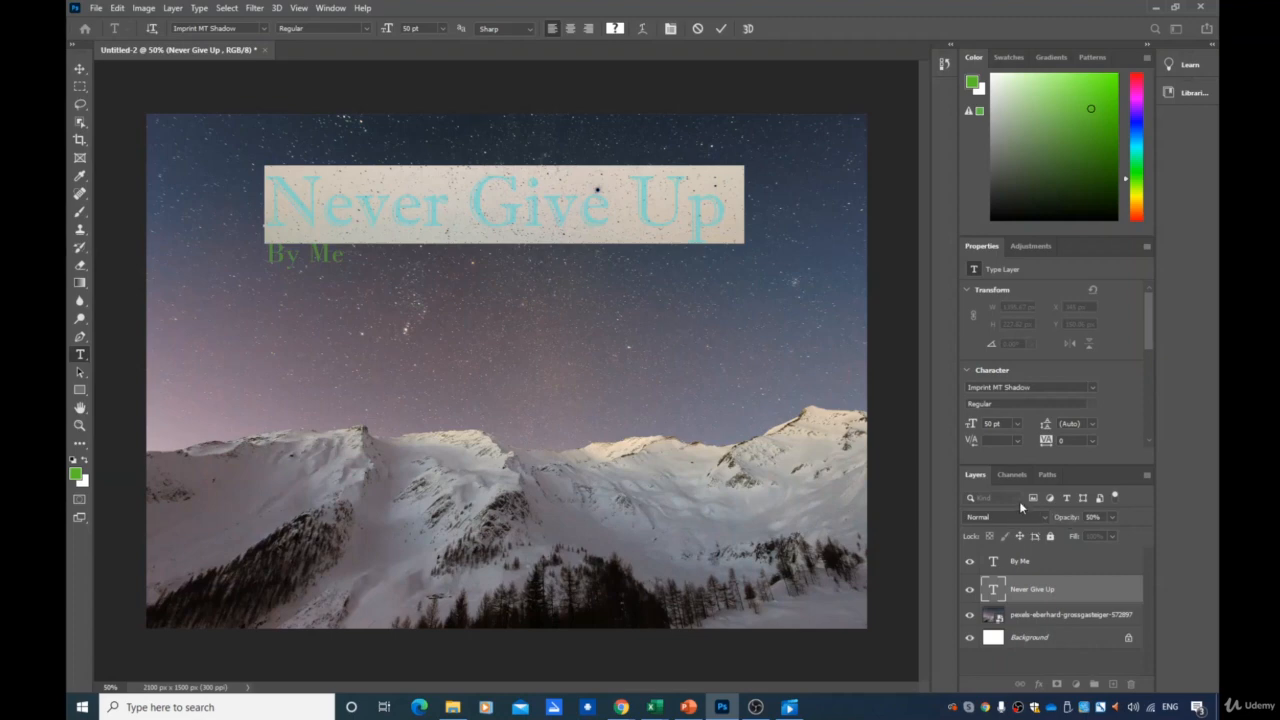
click(985, 498)
click(811, 468)
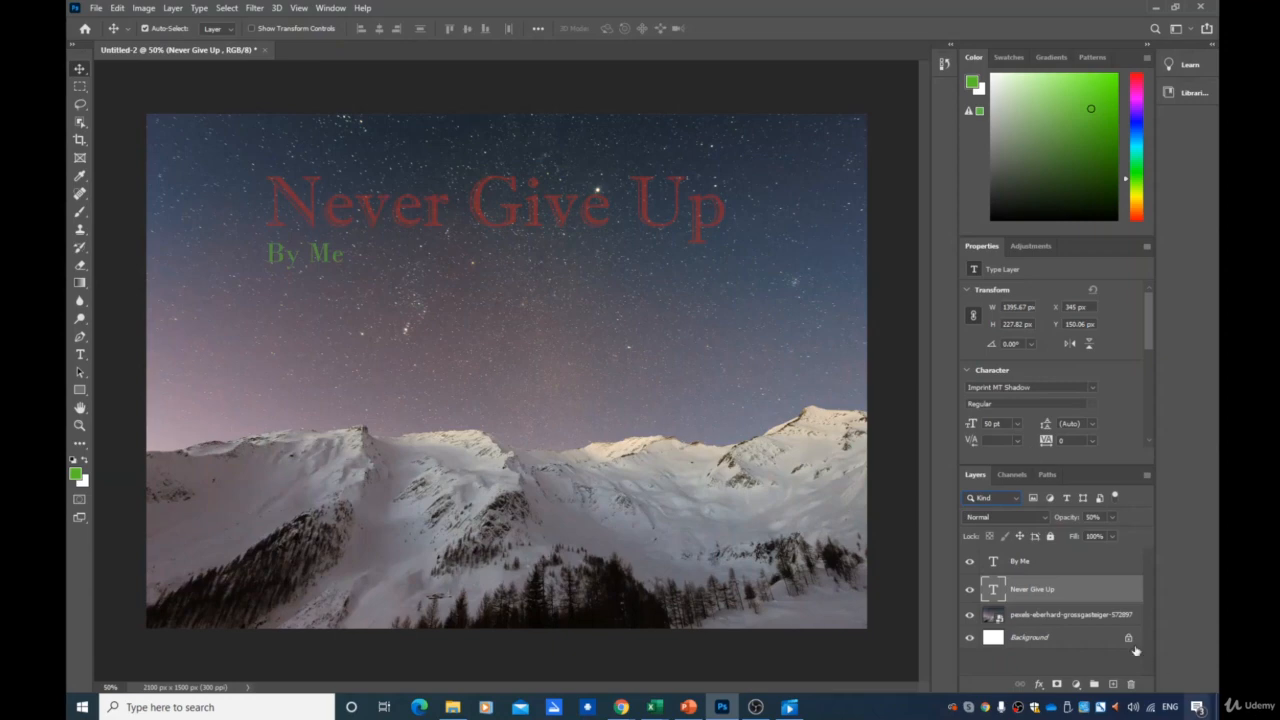
Step: Preview blend modes such as Linear Dodge (Add) on the By Me text layer without applying one
click(1058, 561)
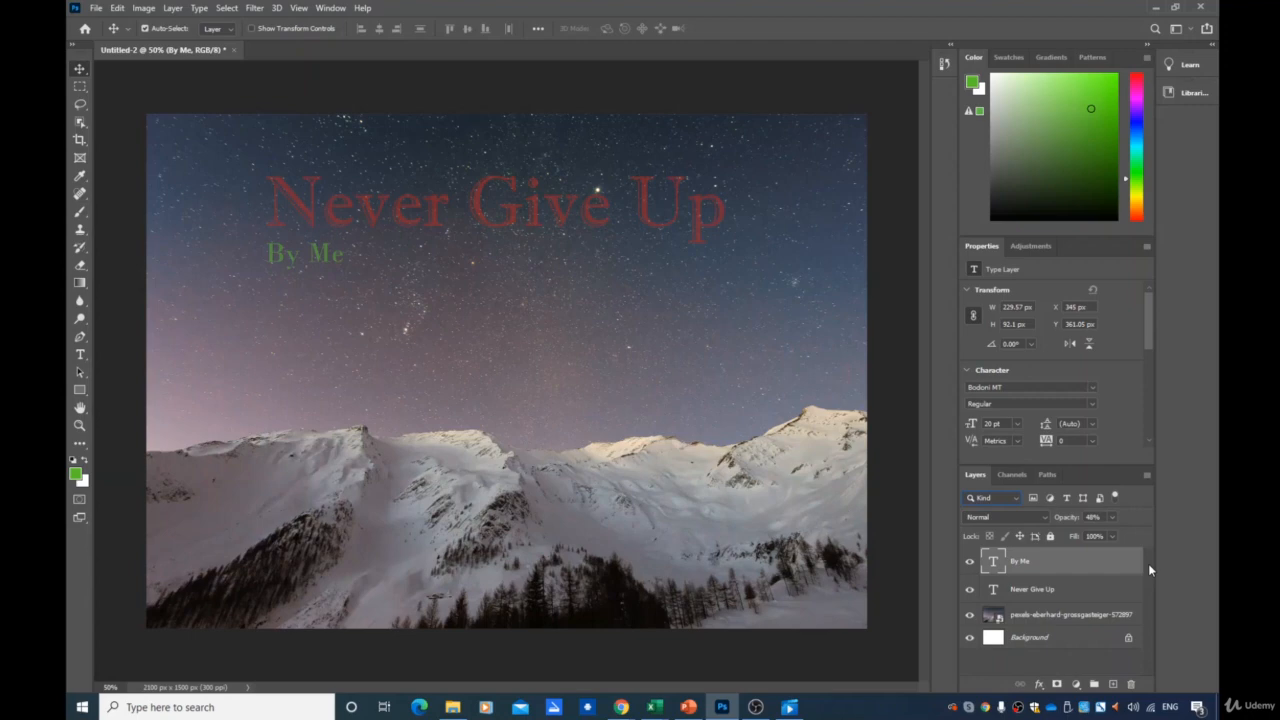
click(1014, 518)
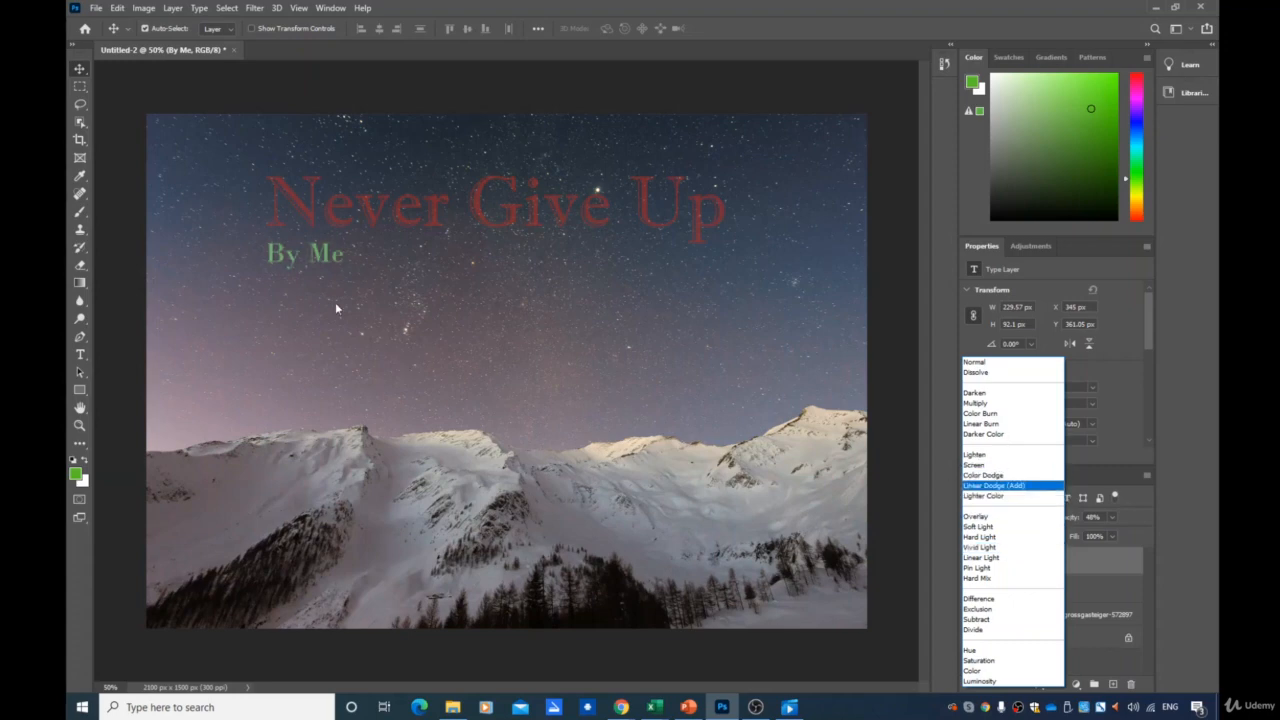
click(1196, 435)
Step: Preview blend modes such as Subtract on the mountain photo layer without applying one
click(1034, 616)
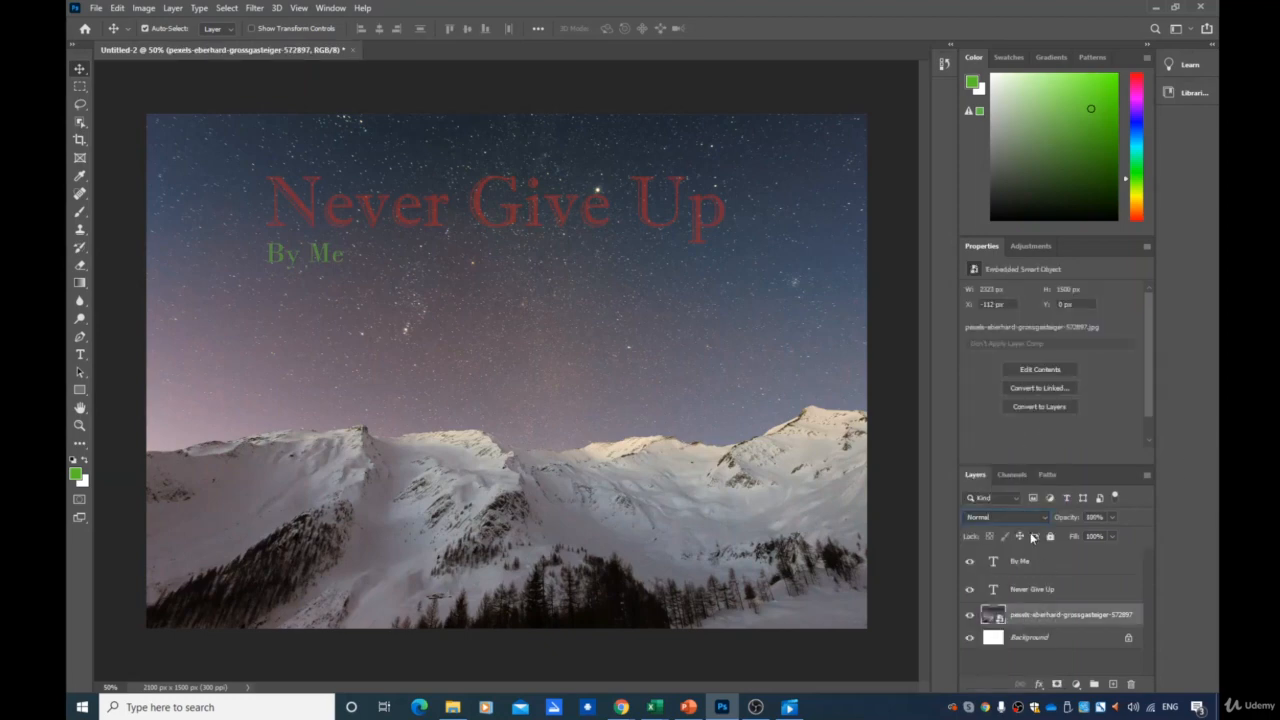
click(1020, 522)
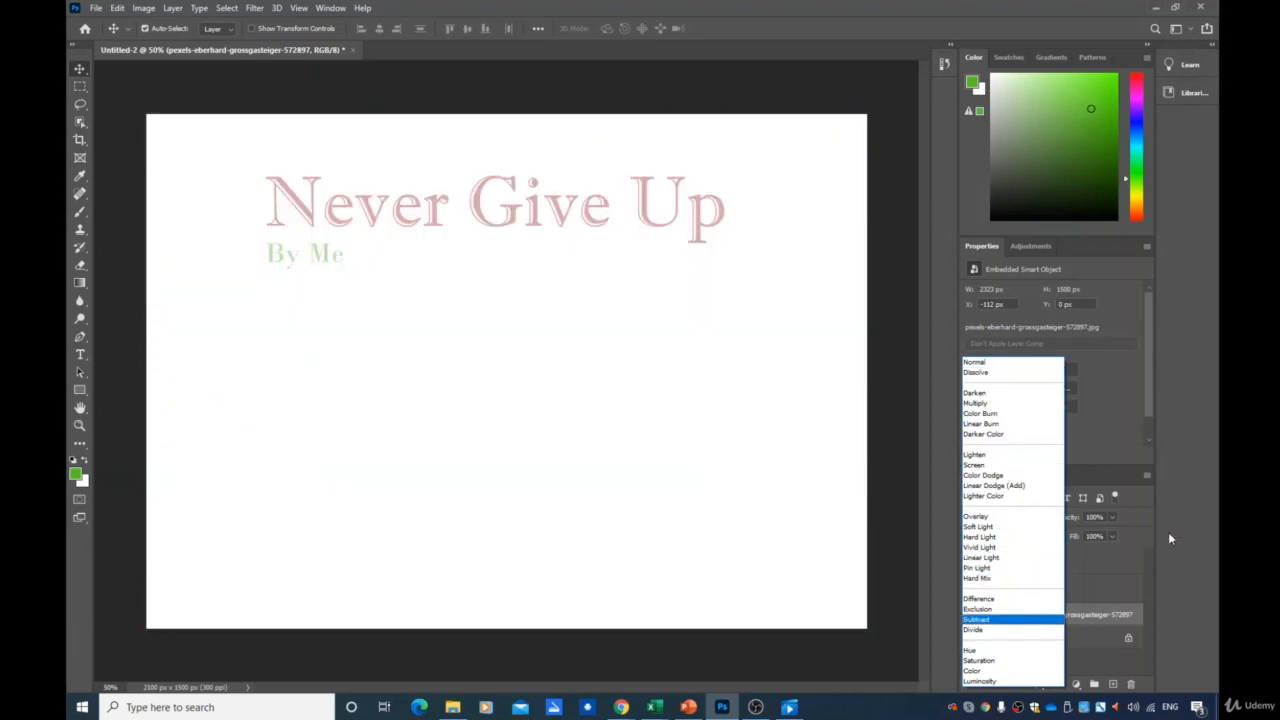
click(1189, 502)
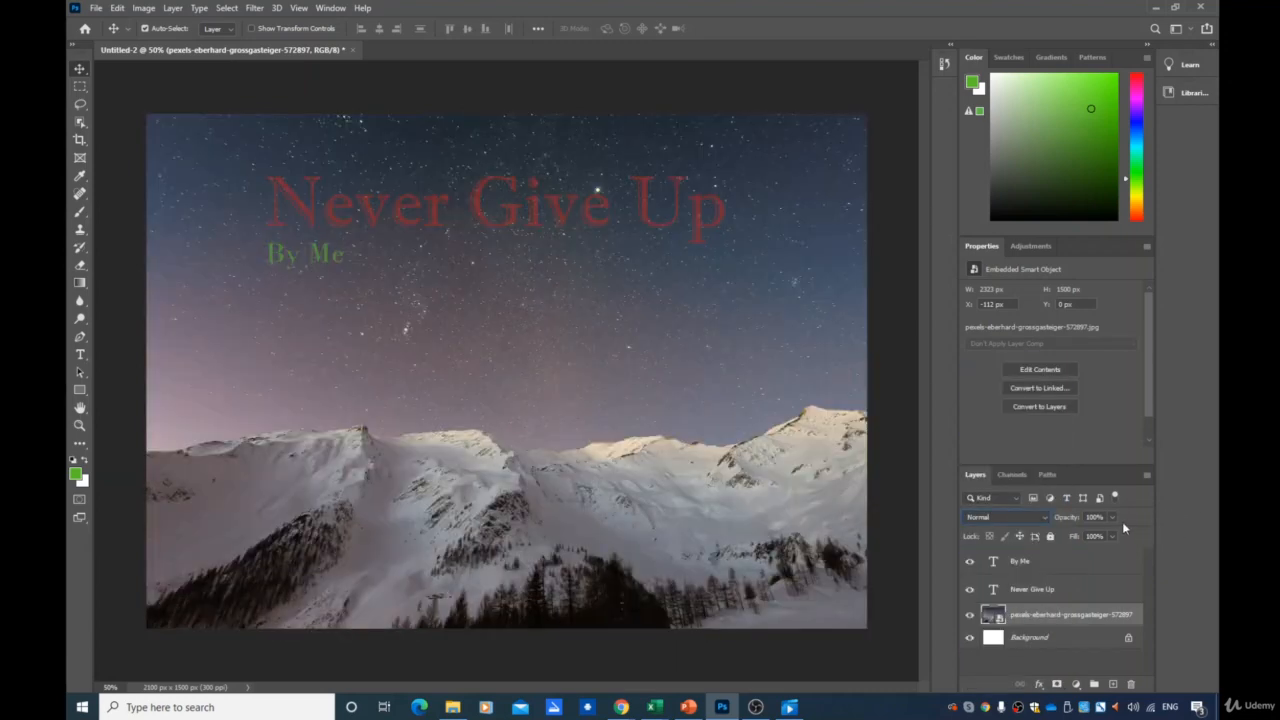
Step: Check the mountain photo layer's opacity slider, keeping 100%, and preview the Overlay blend mode without applying it
click(1113, 518)
mouse_move(1113, 536)
mouse_down()
mouse_move(1074, 535)
mouse_move(1113, 534)
mouse_up()
click(1178, 302)
click(1005, 517)
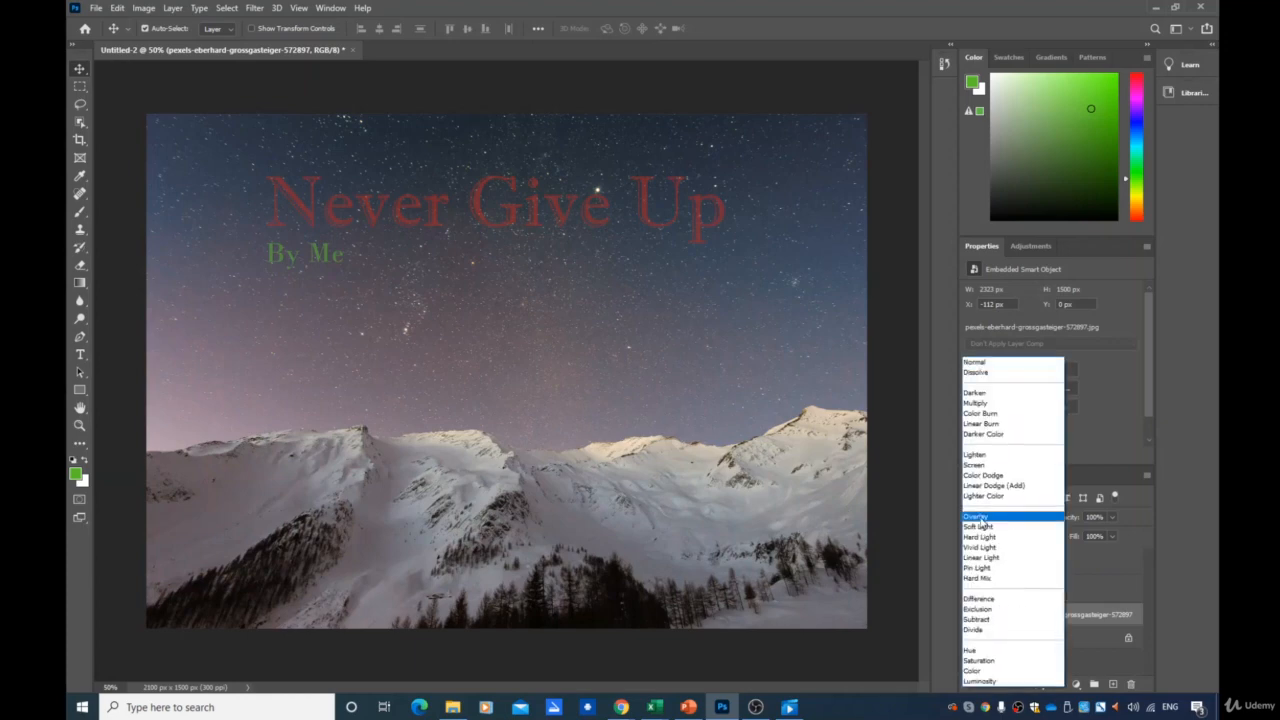
click(1187, 505)
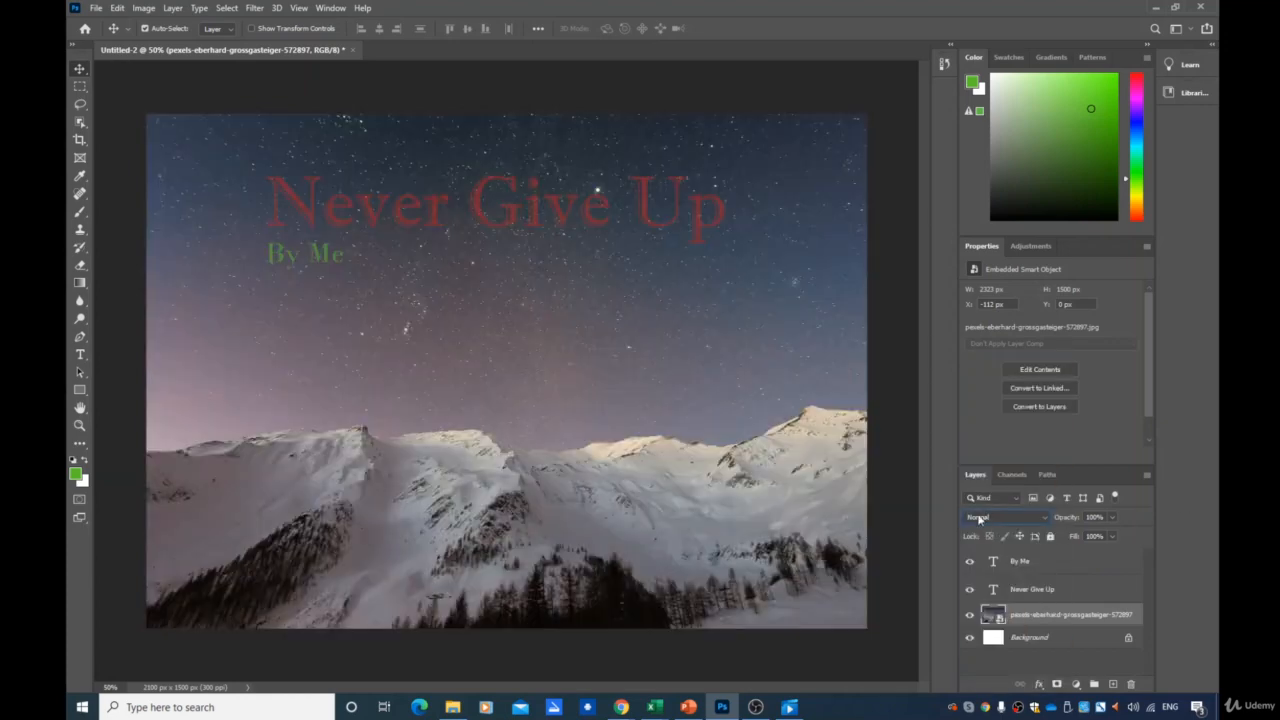